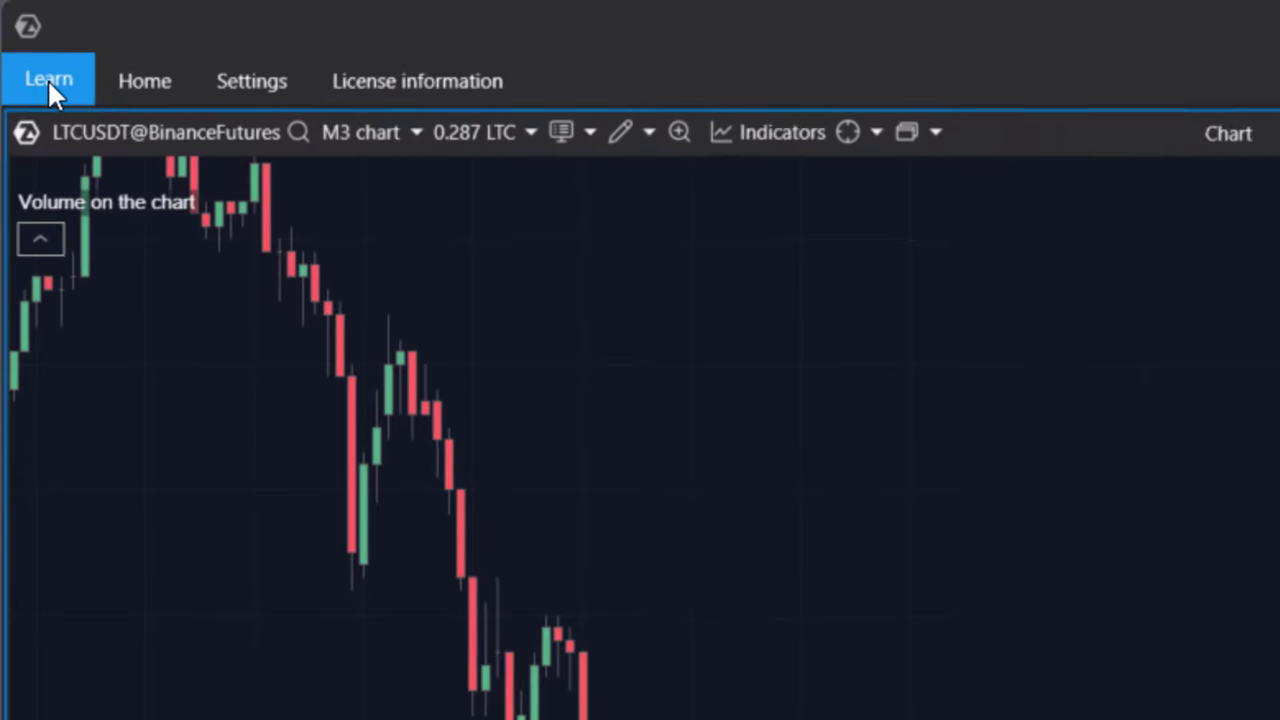
Open the Reading Smart Tape book under How to trade and scroll through its pages.
click(19, 32)
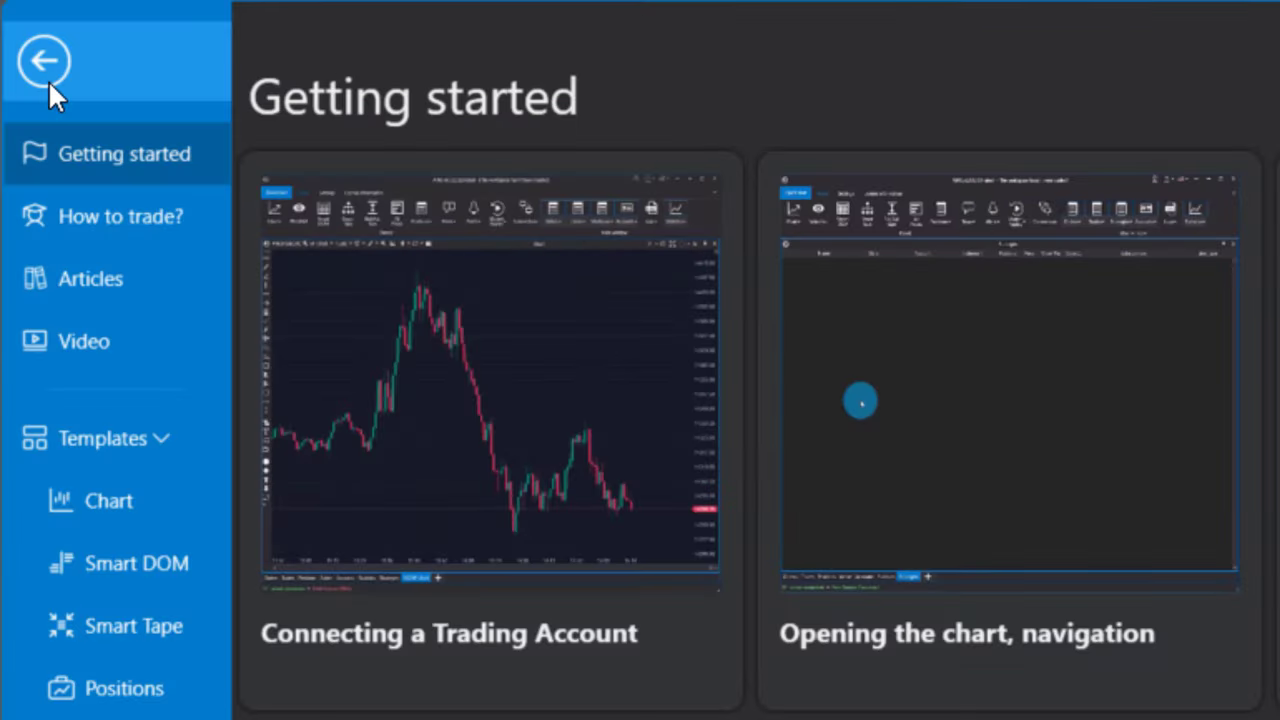
click(111, 209)
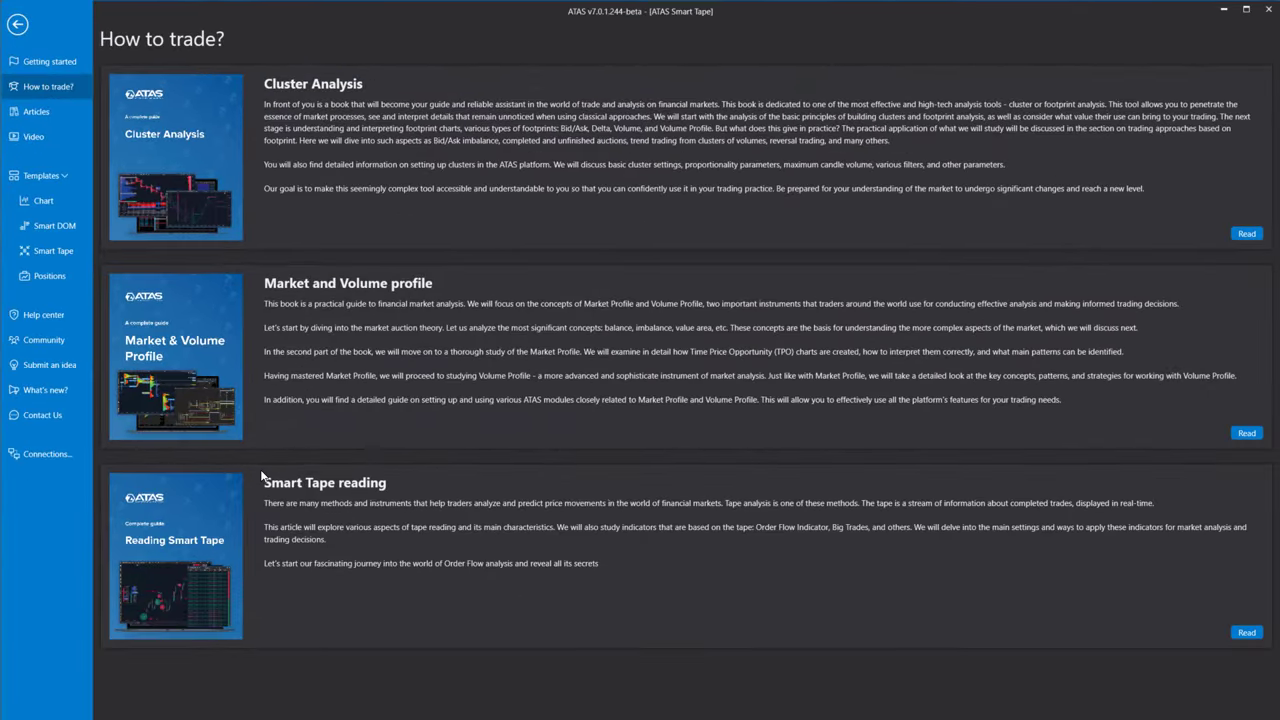
click(1246, 631)
scroll(1210, 604, down, 5)
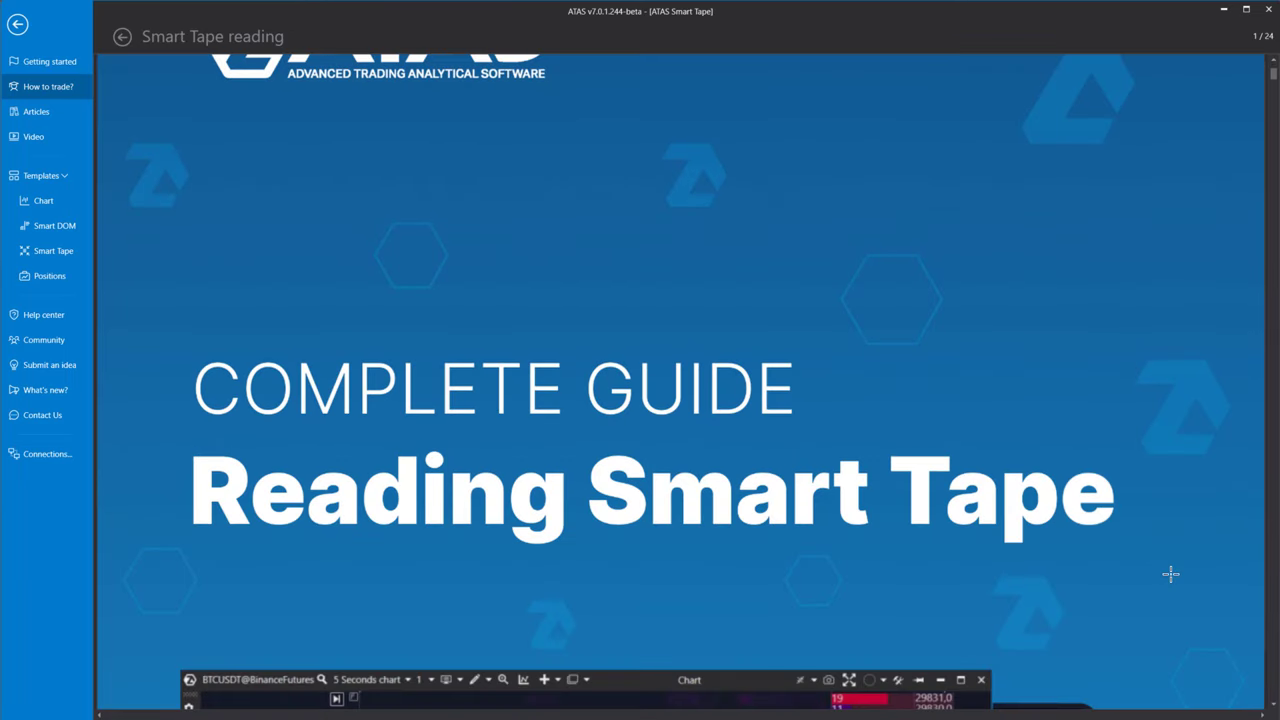
scroll(1170, 573, down, 8)
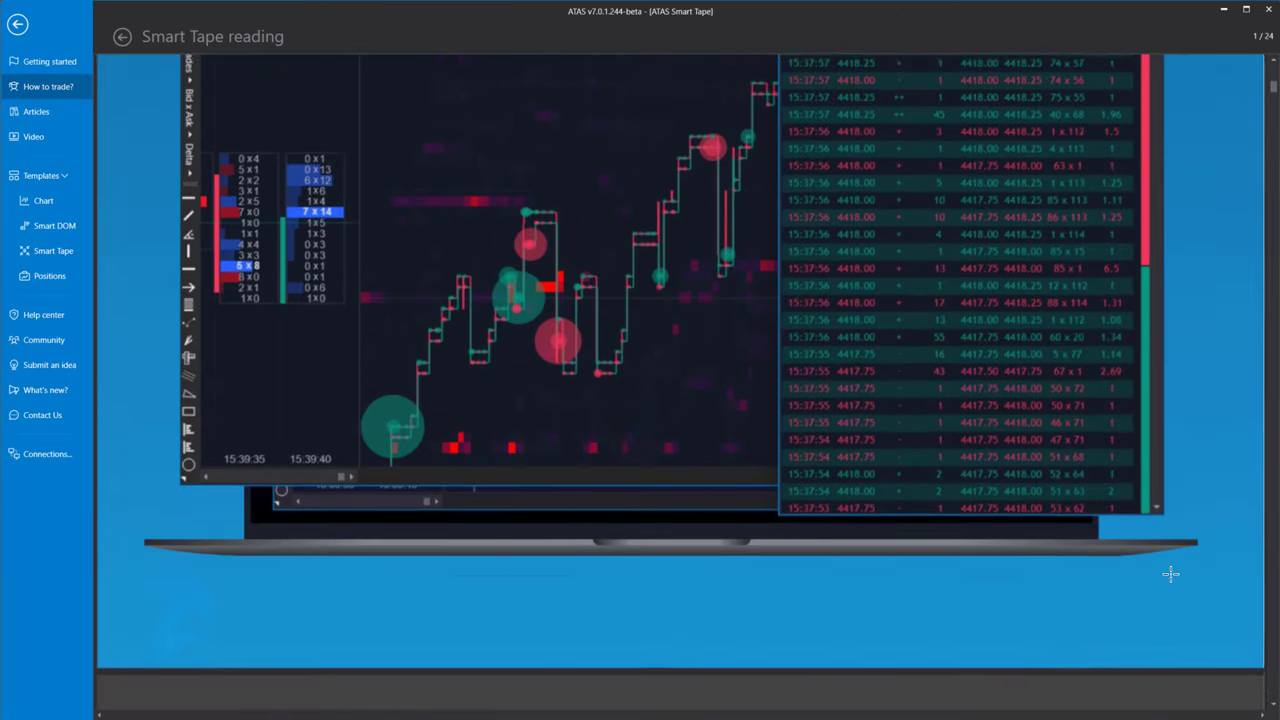
scroll(1173, 582, down, 3)
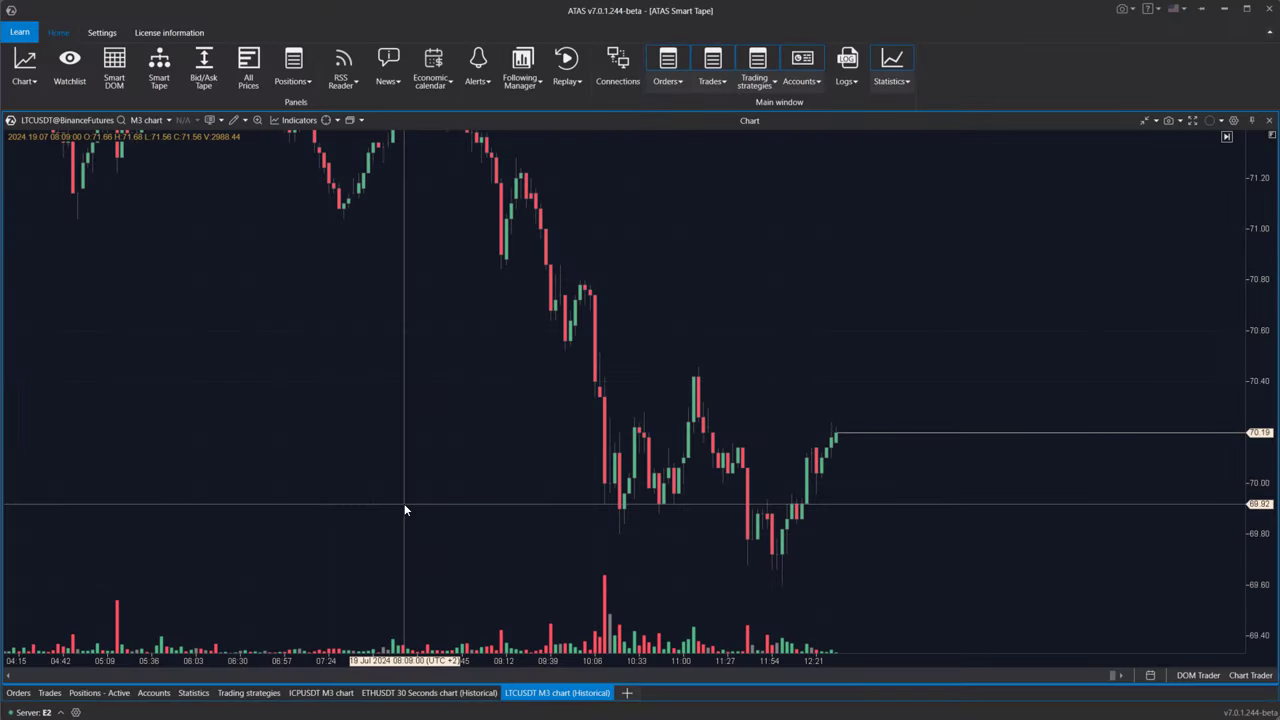
Create a new Smart Tape for LTCUSDT and dock it to the right of the chart.
click(168, 66)
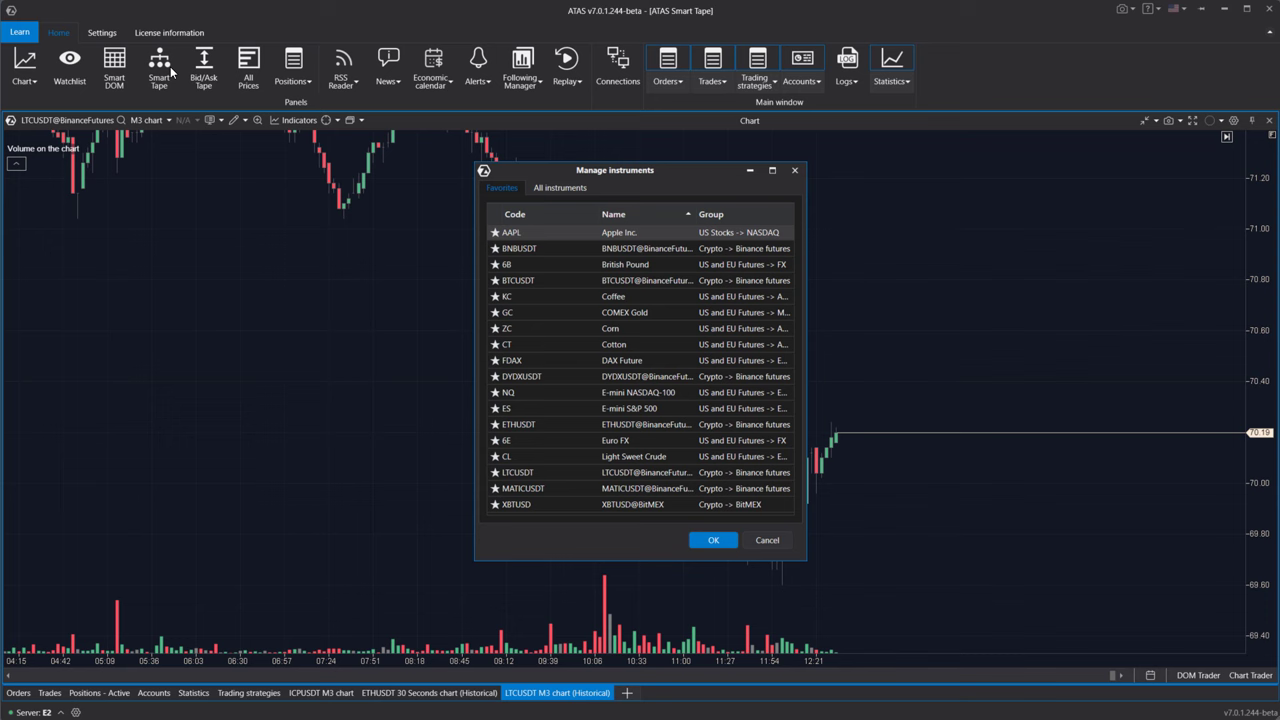
click(512, 472)
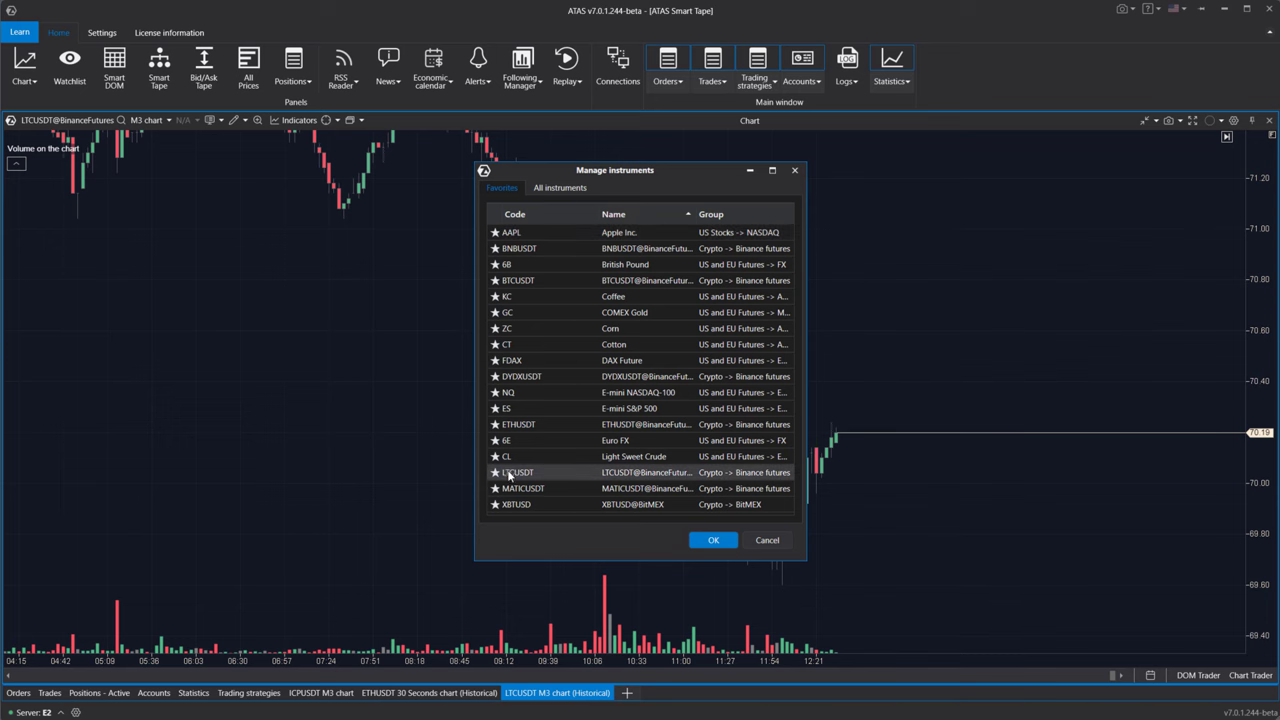
click(711, 540)
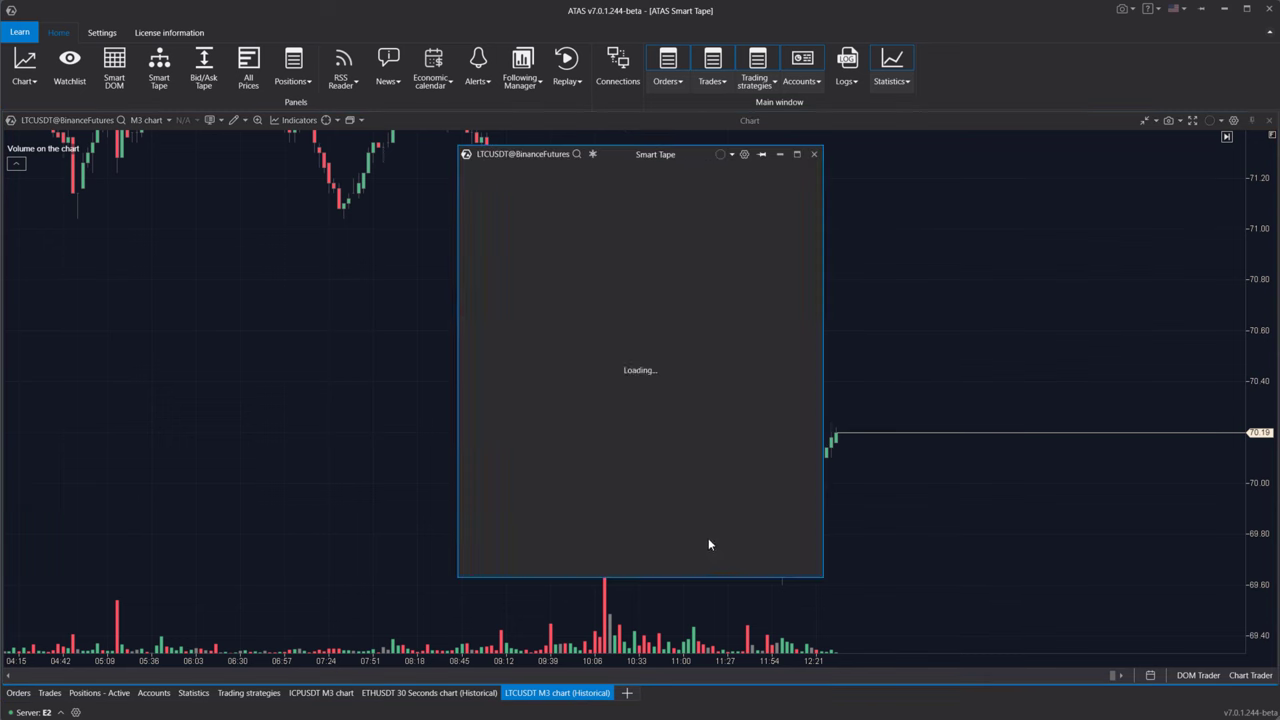
drag(655, 158, 667, 409)
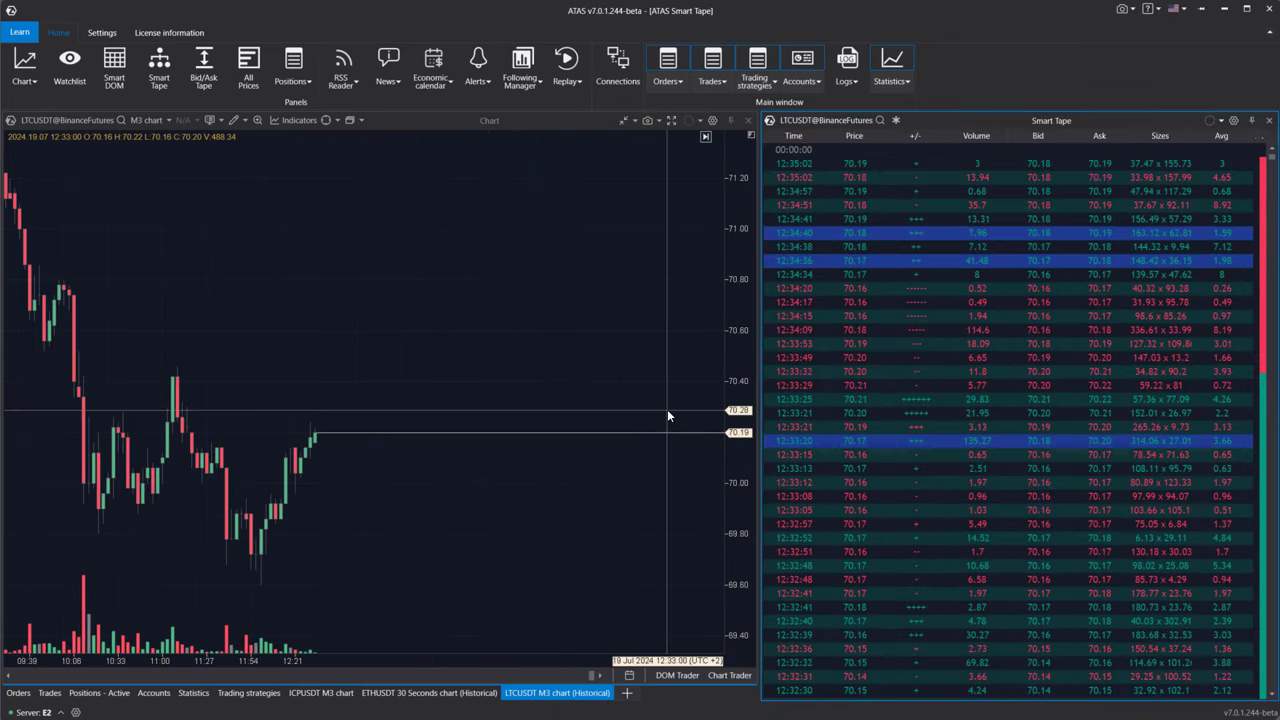
Connect the Binance data feed from the Connections list.
click(619, 64)
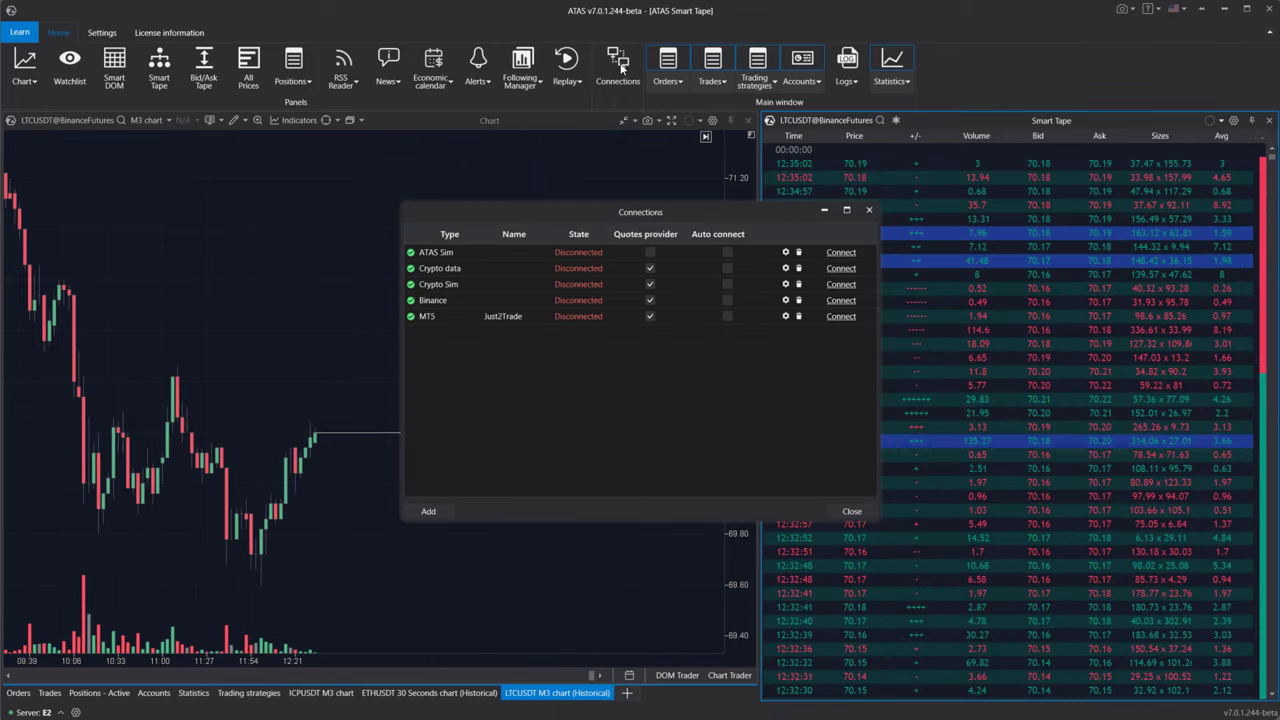
click(831, 301)
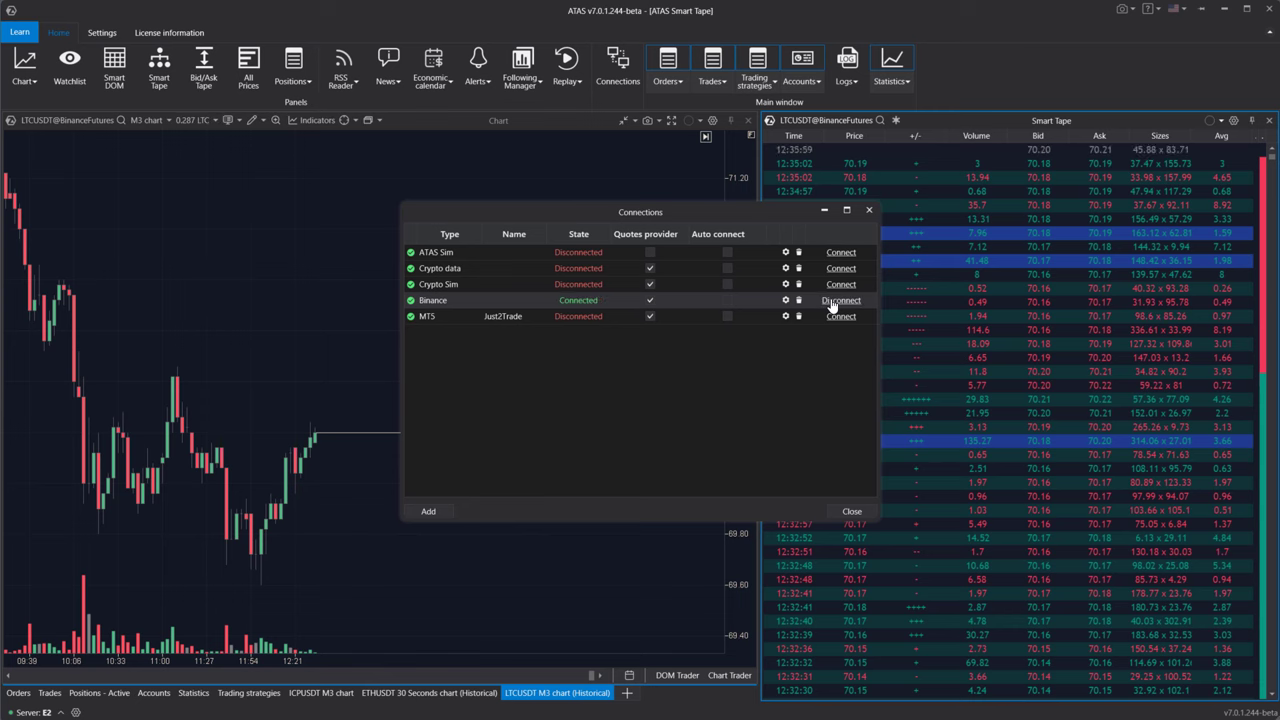
click(849, 512)
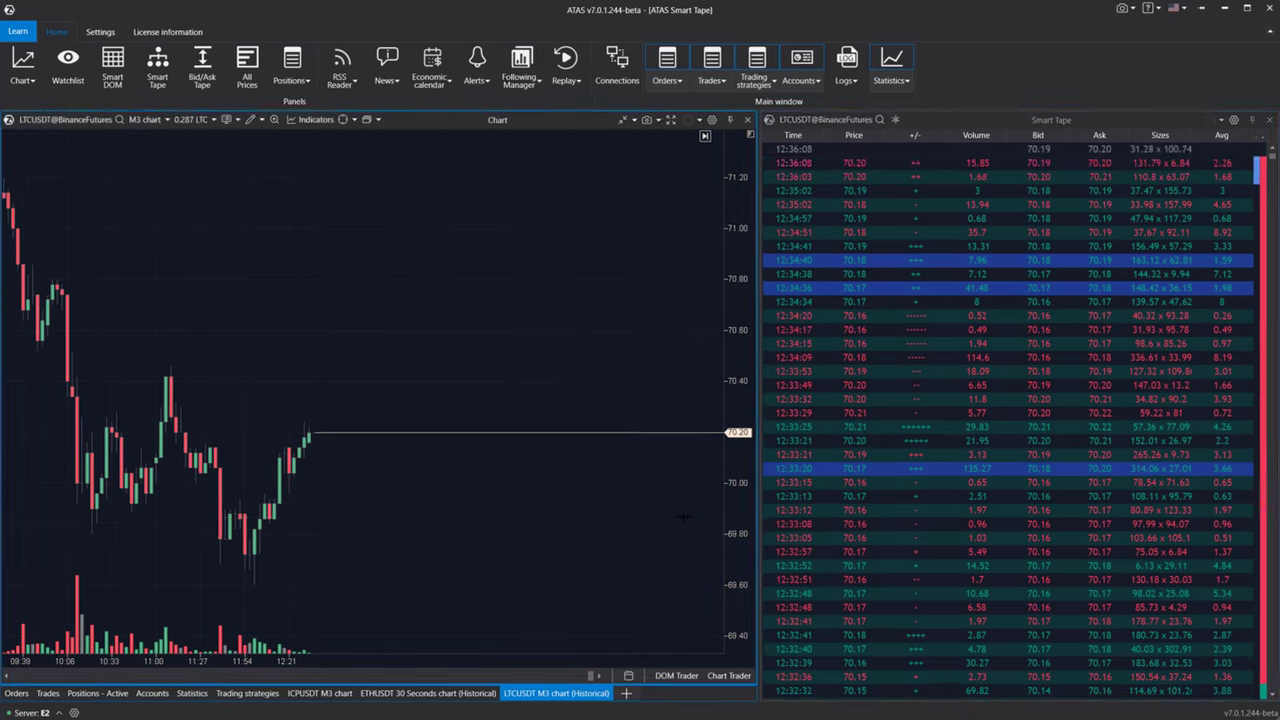
Create a Smart Tape linked to the LTCUSDT chart from the chart's Create linked window menu.
right_click(684, 518)
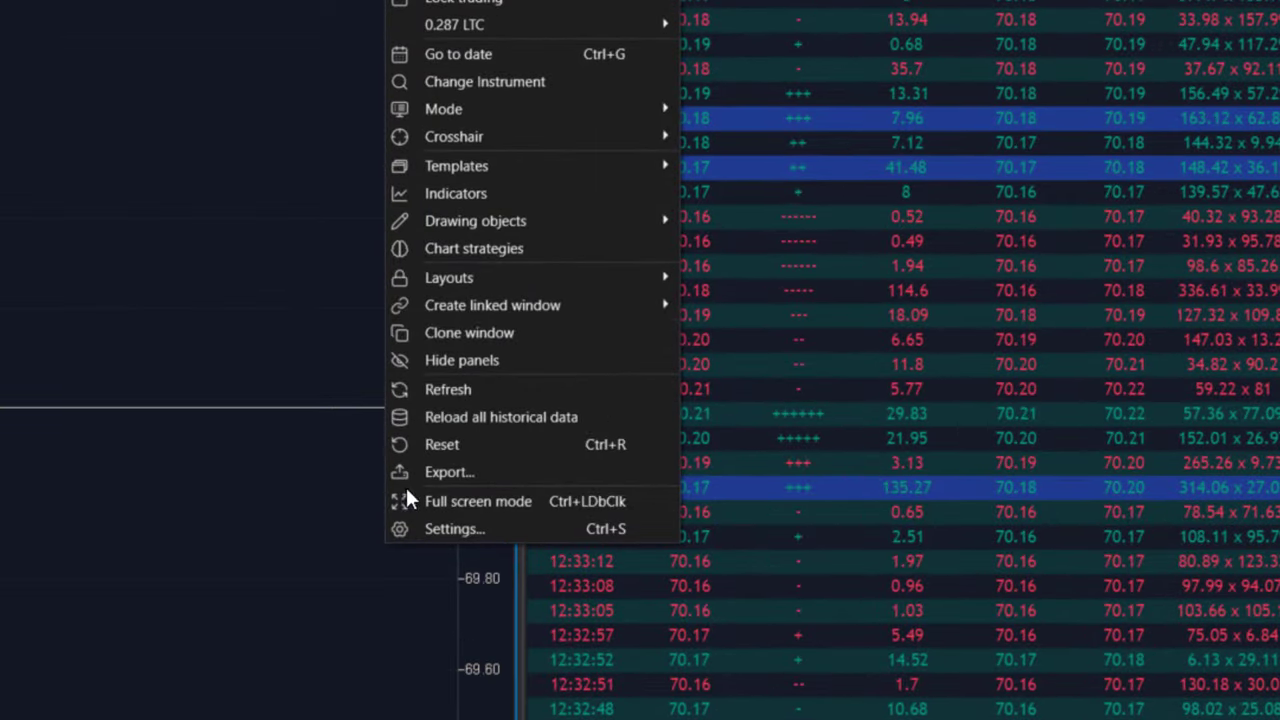
mouse_move(458, 306)
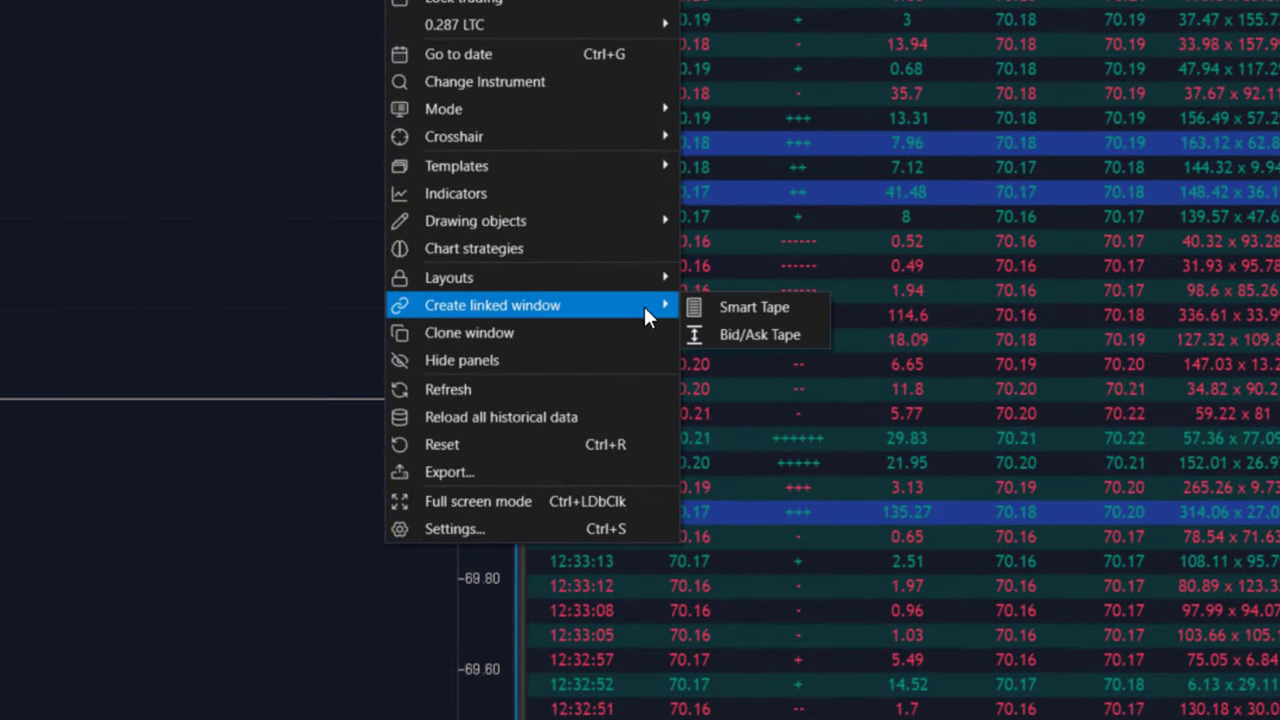
click(720, 307)
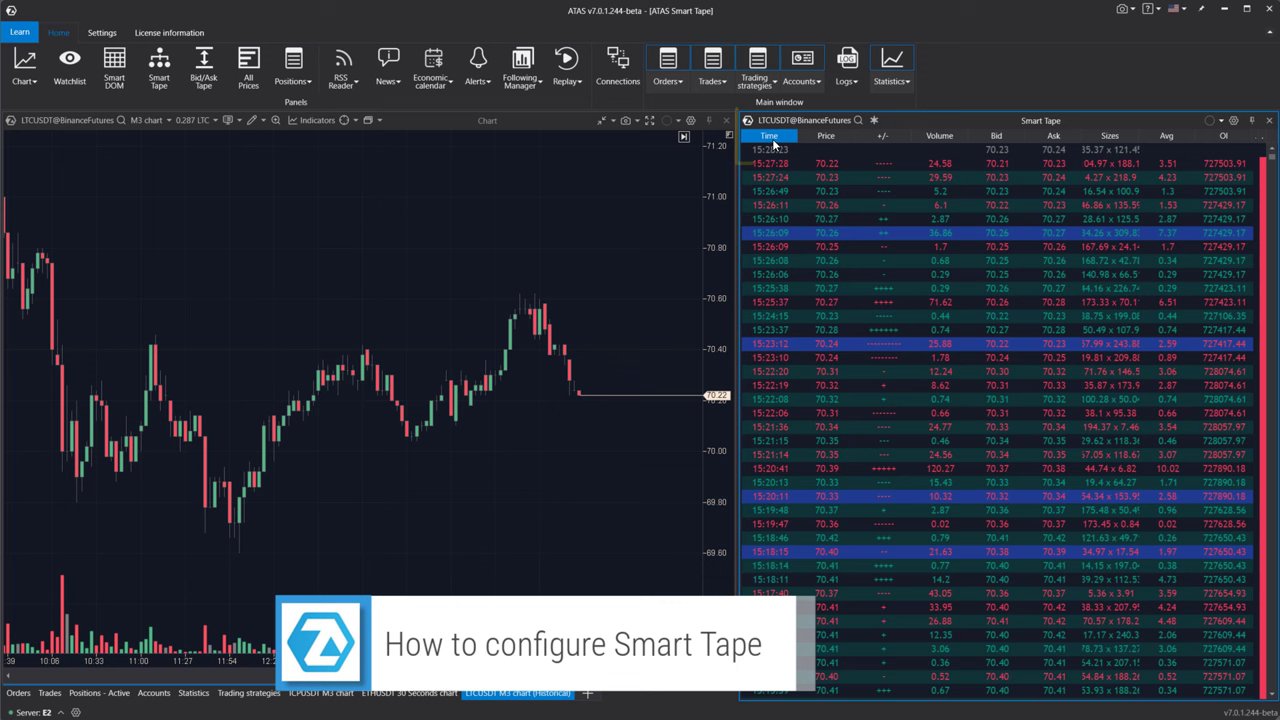
Hide the OI column in the Column Chooser so the tape runs from Time through Avg.
mouse_move(772, 138)
mouse_down()
mouse_move(846, 134)
mouse_move(750, 135)
mouse_up()
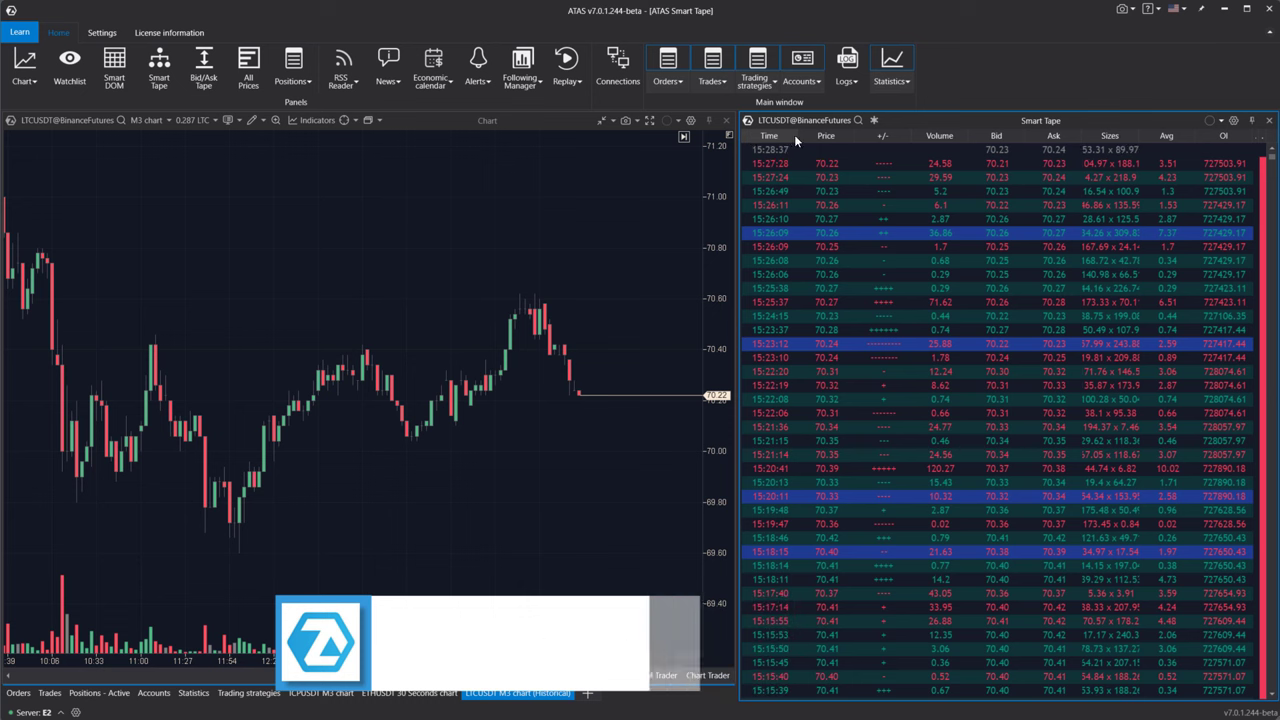
right_click(824, 141)
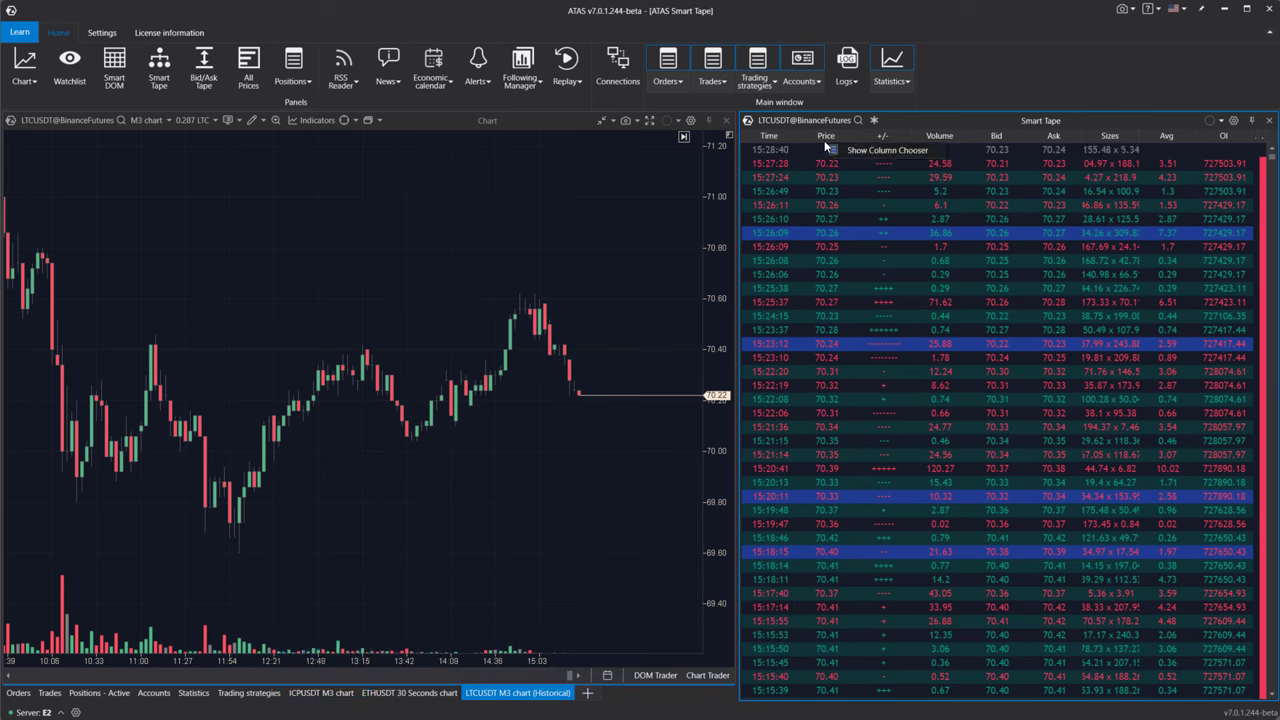
click(846, 148)
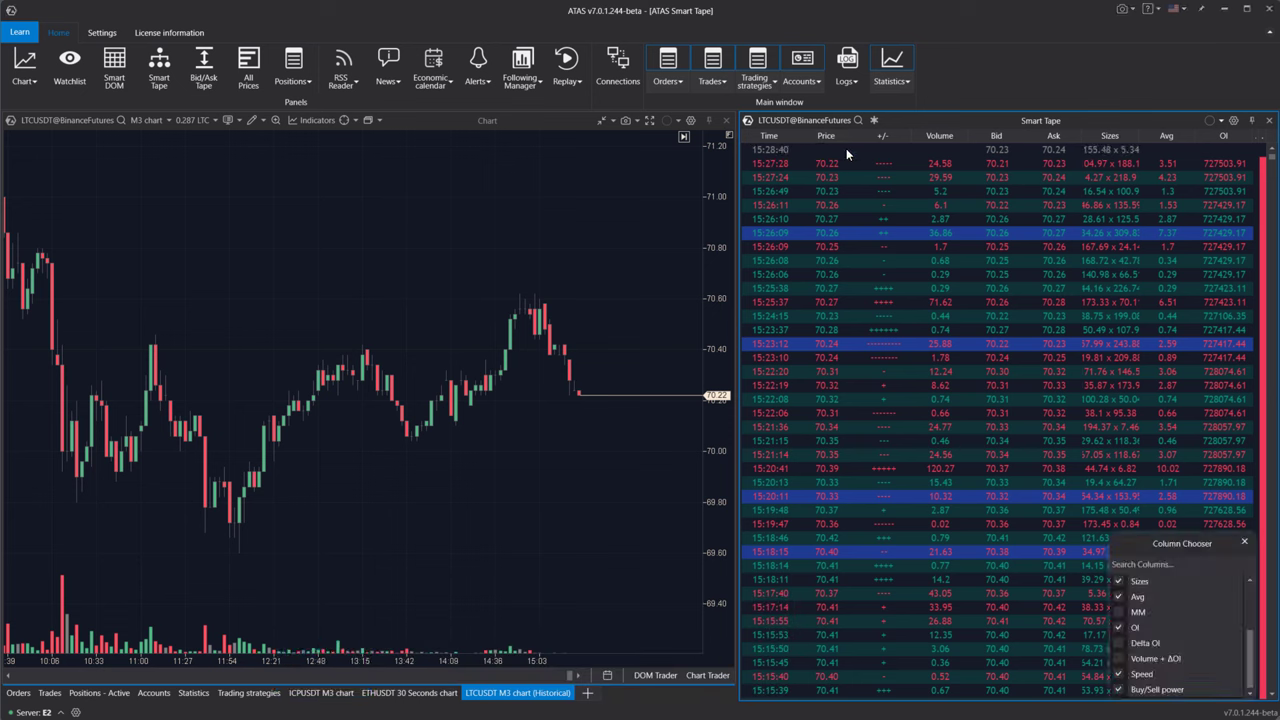
click(1118, 627)
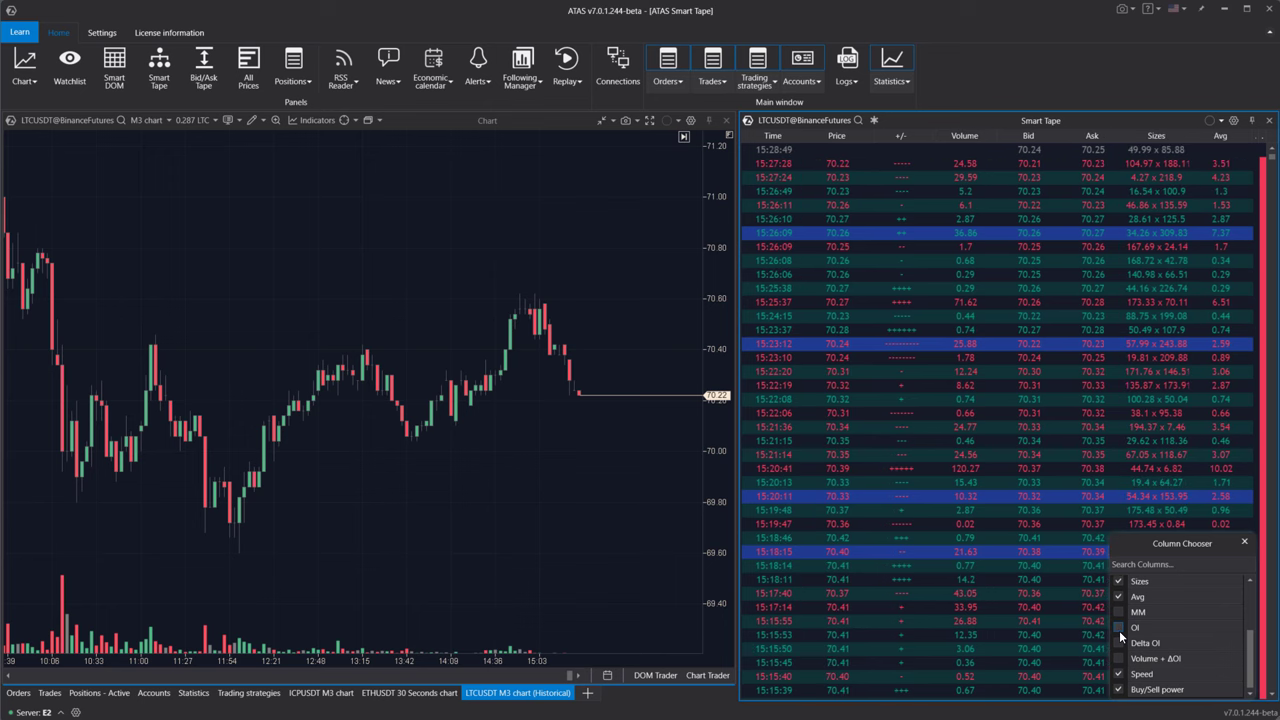
click(1244, 542)
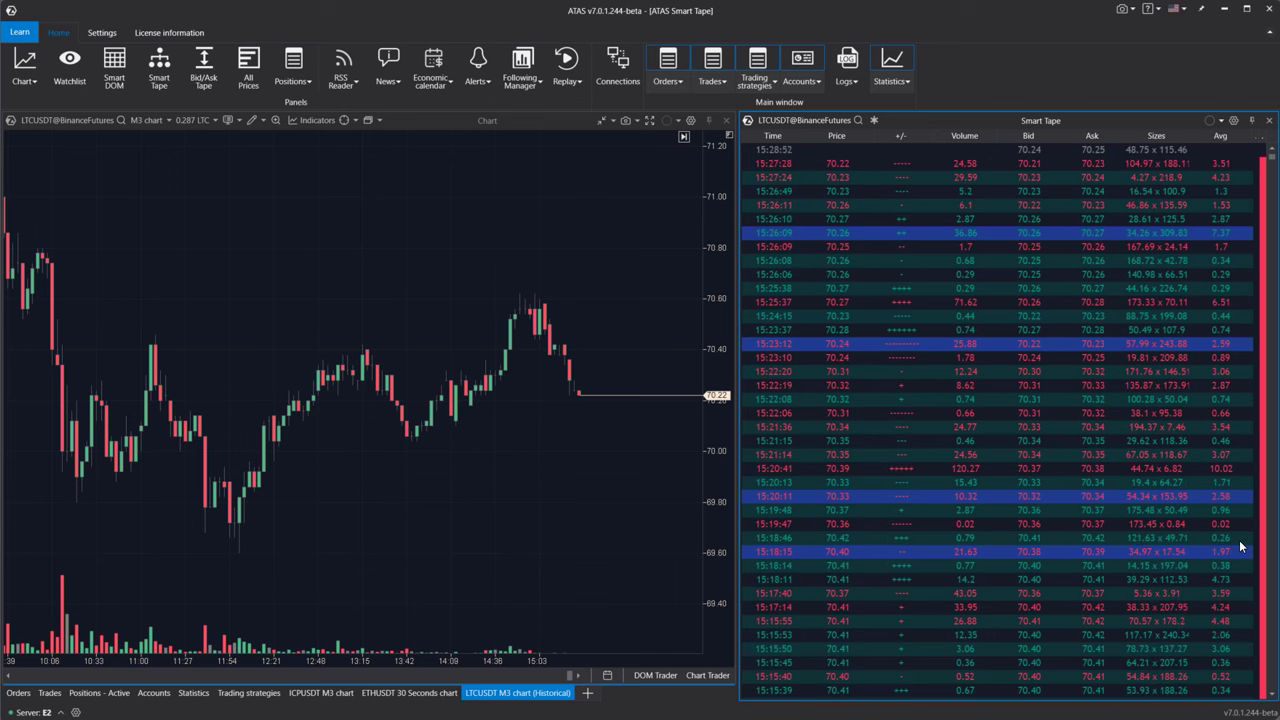
Browse the Smart Tape Filters, Alerts and Templates tabs, then enlarge the Visual settings dialog over the chart.
click(1234, 122)
click(585, 190)
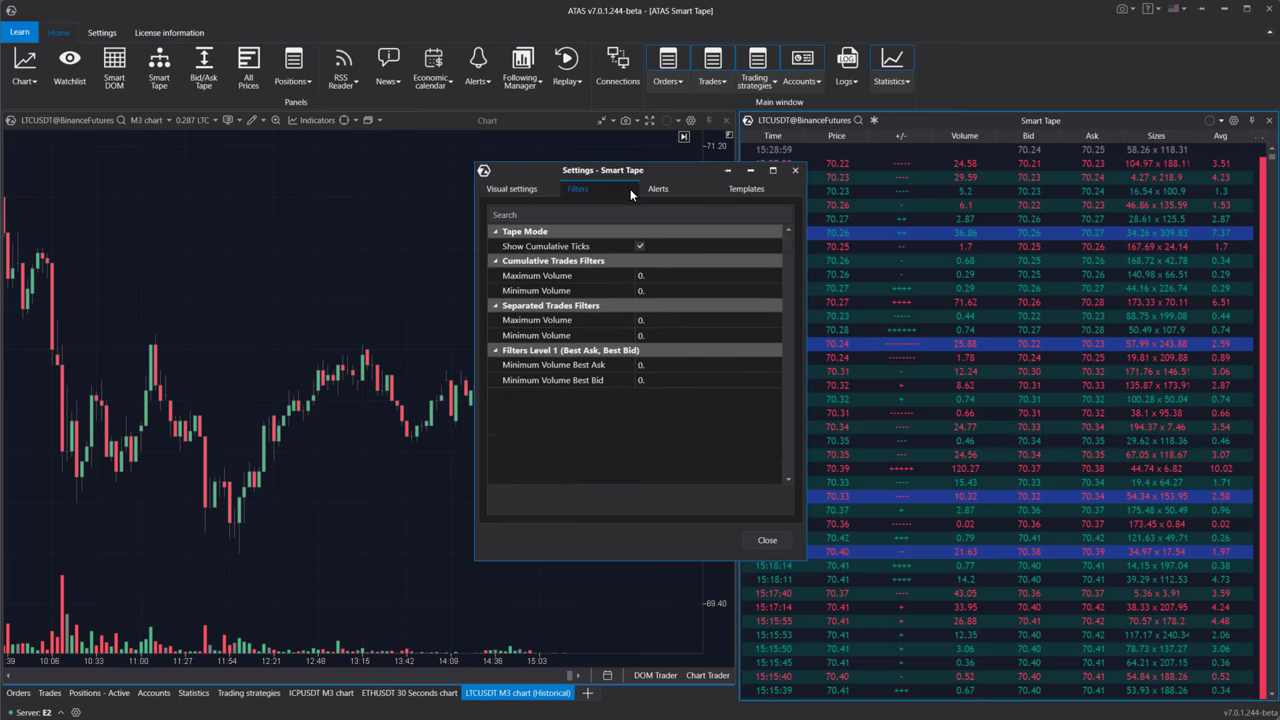
click(658, 189)
click(740, 190)
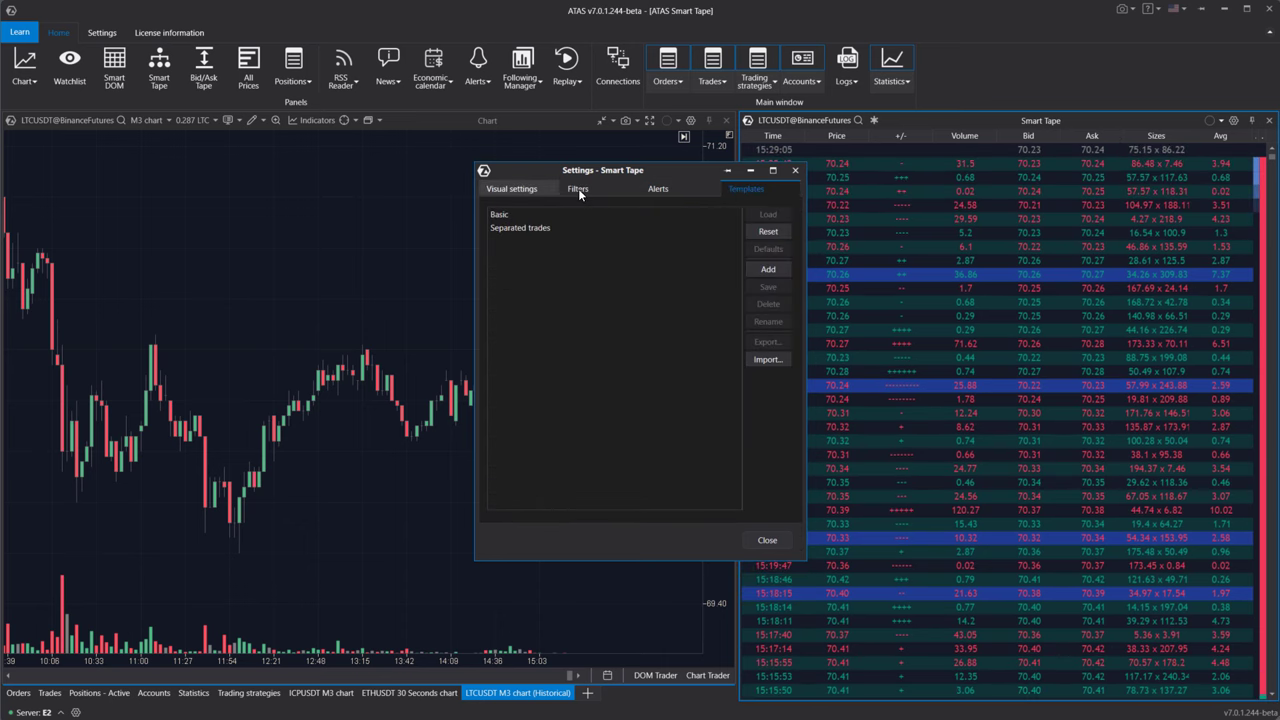
click(511, 189)
drag(560, 170, 203, 173)
drag(412, 563, 371, 690)
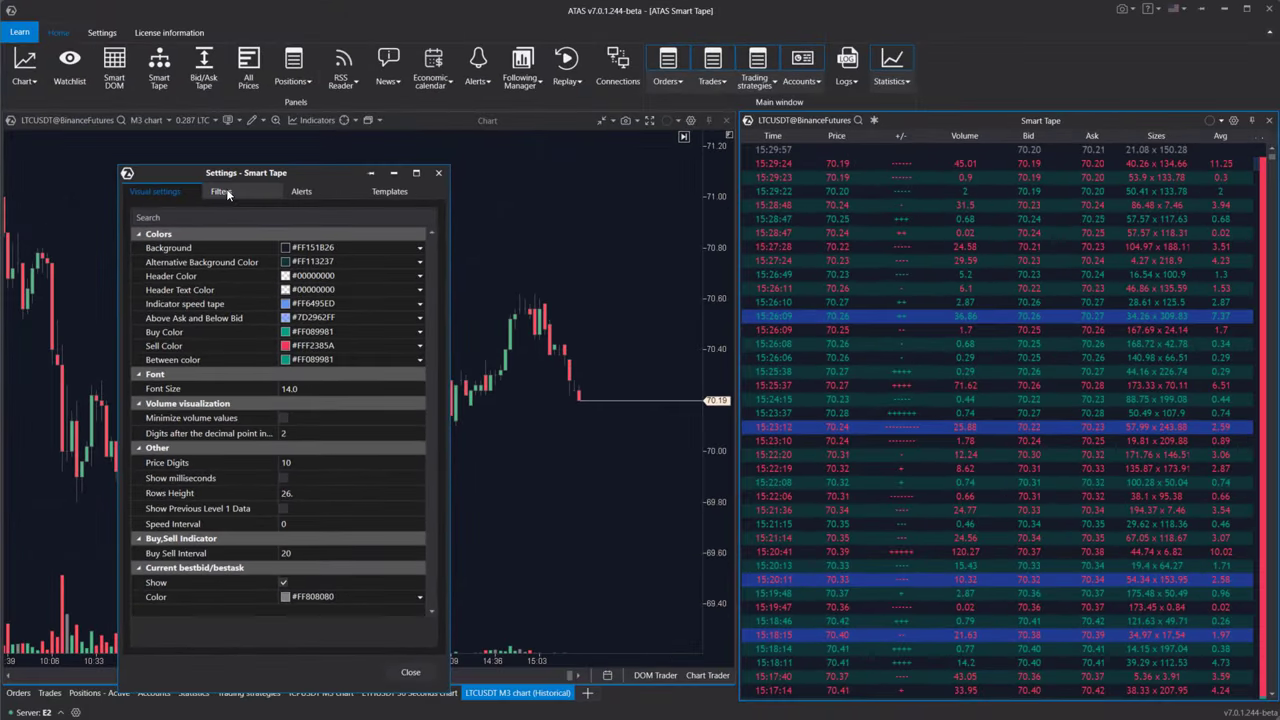
Compare cumulative ticks off versus on with a second floating Smart Tape, then dock it back and reopen settings.
click(226, 191)
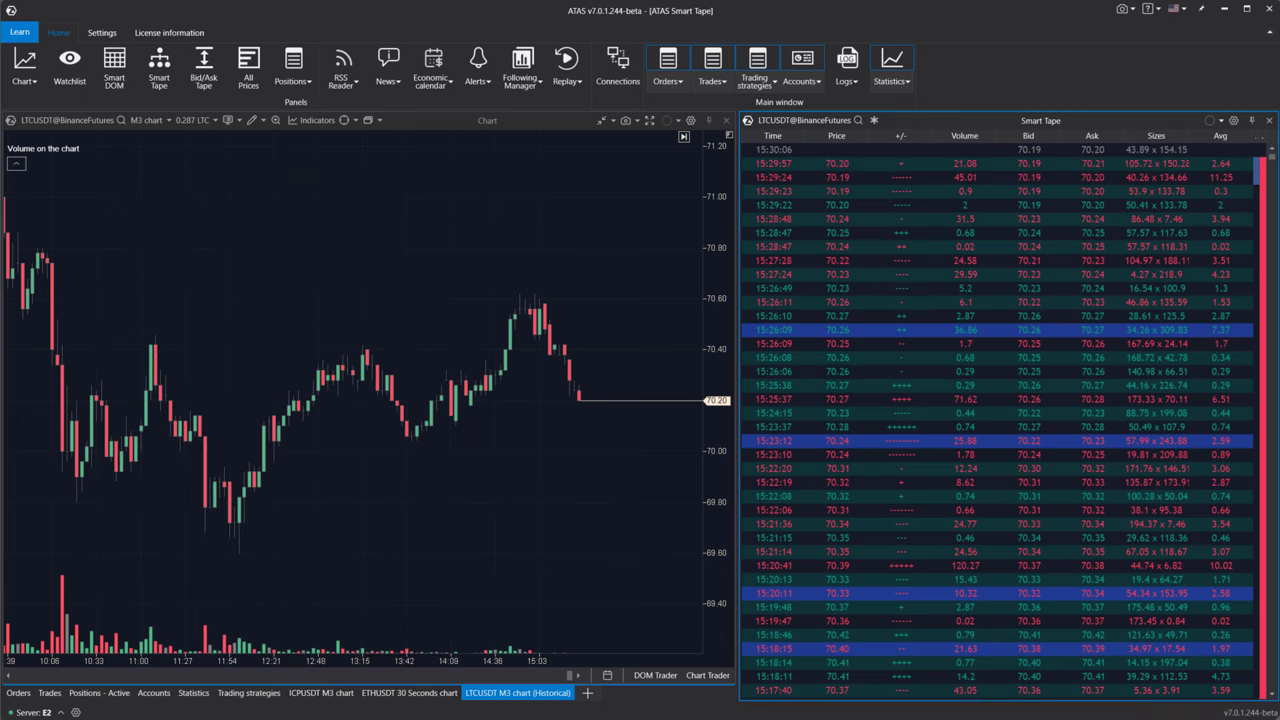
drag(289, 235, 365, 200)
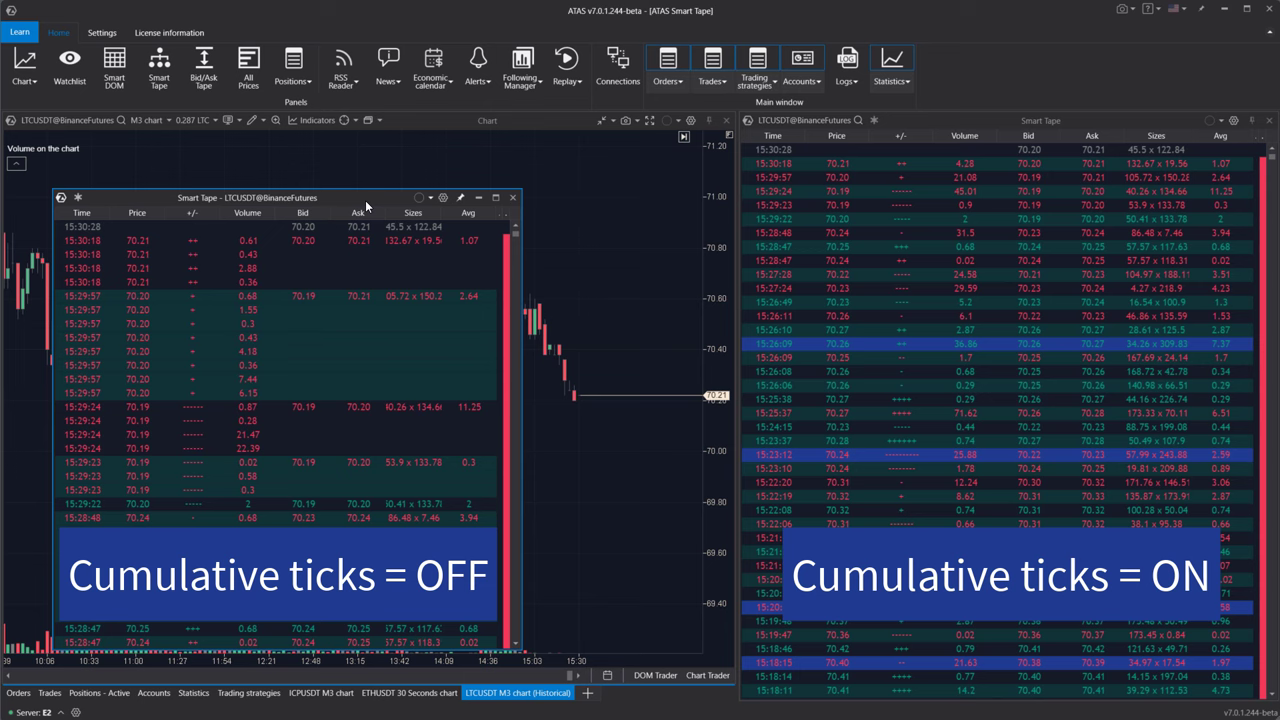
drag(365, 200, 1228, 120)
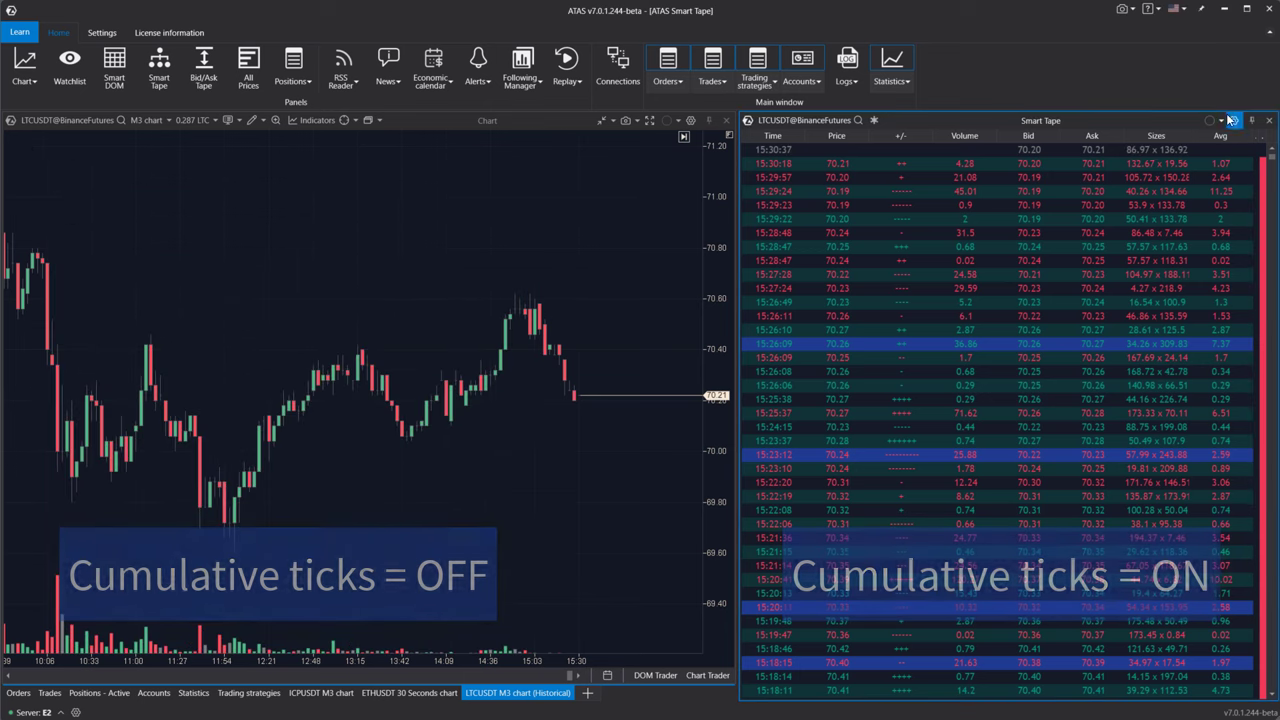
click(1232, 120)
On the Filters tab, try cumulative Minimum Volume values 10, 20 and 30, then reset it to 0.
drag(684, 169, 315, 191)
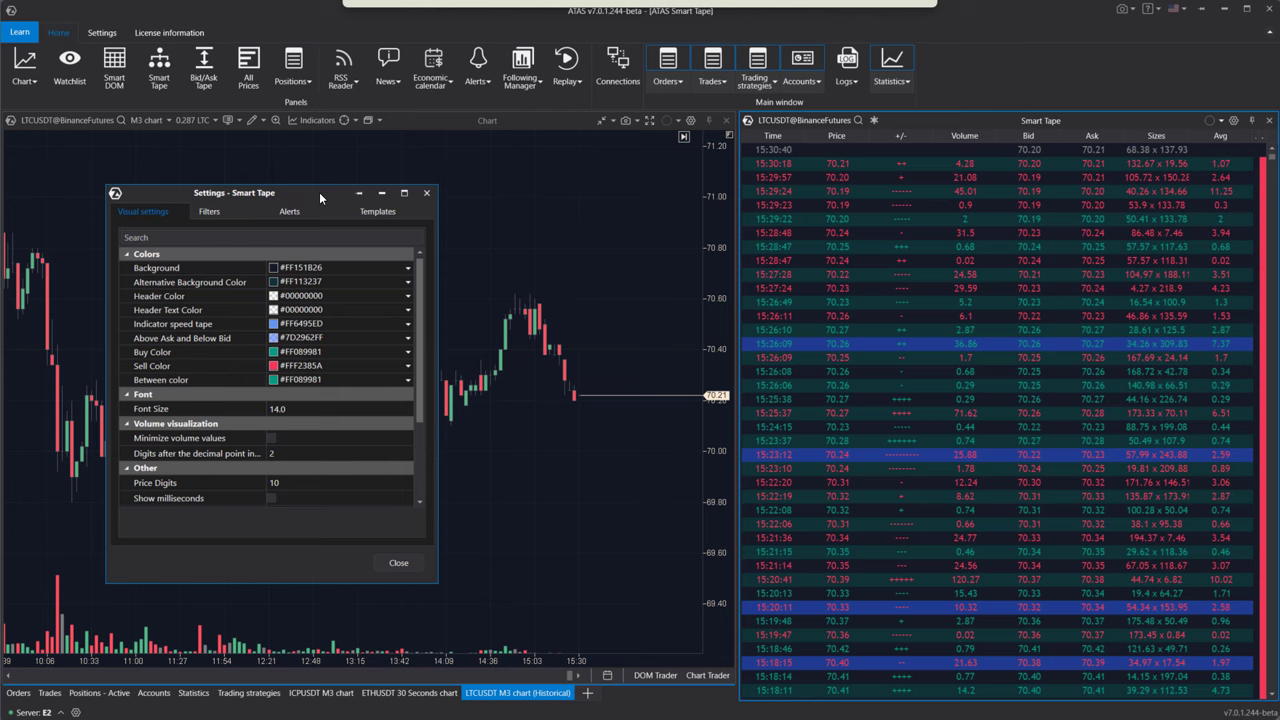
click(214, 214)
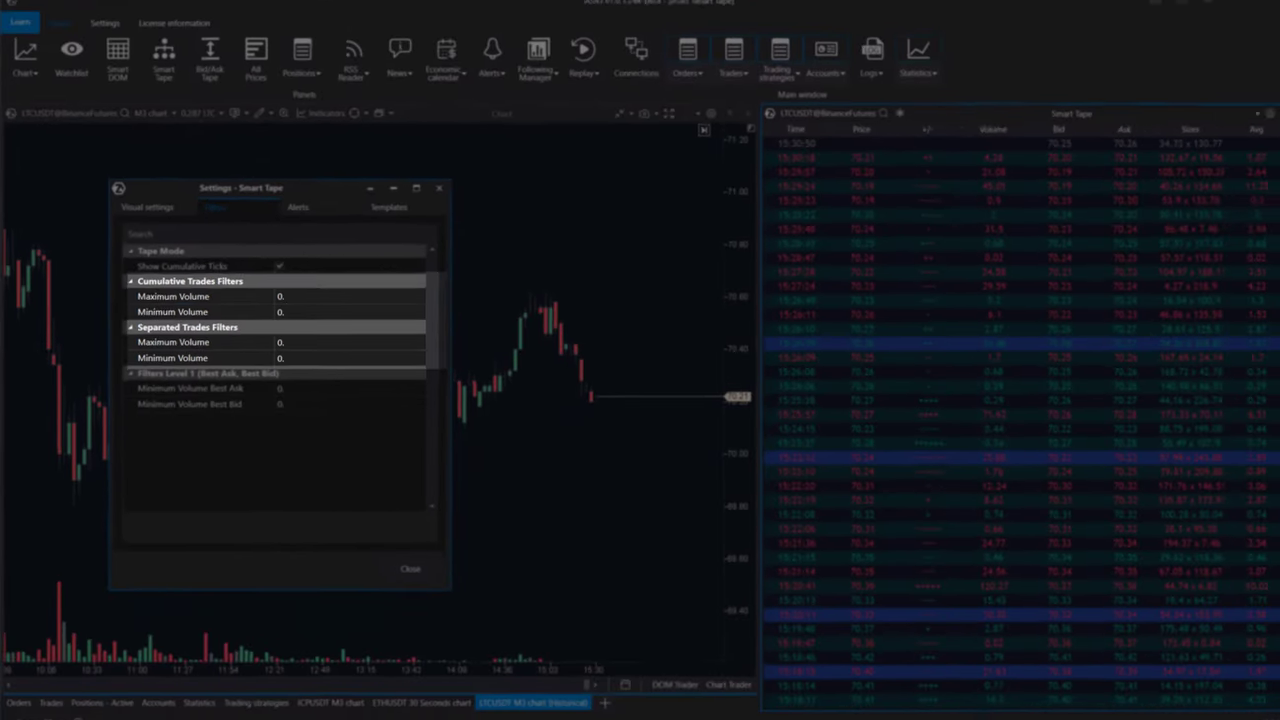
click(449, 286)
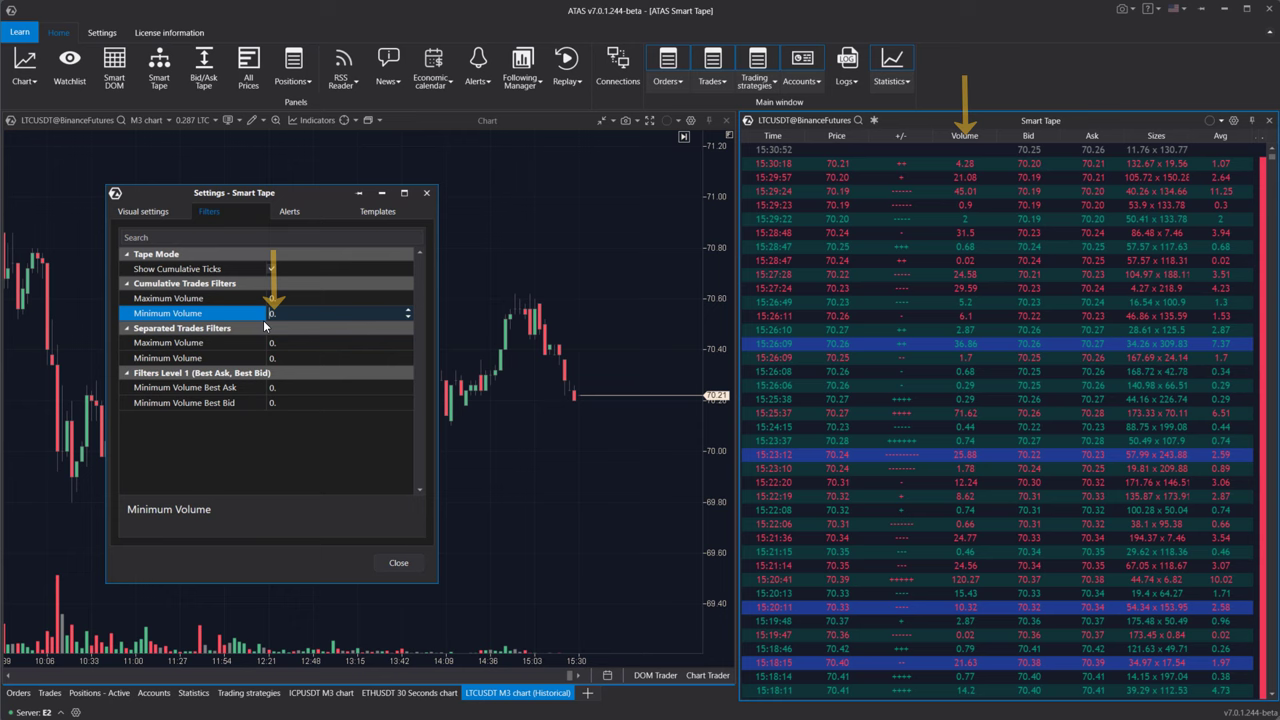
text(1)
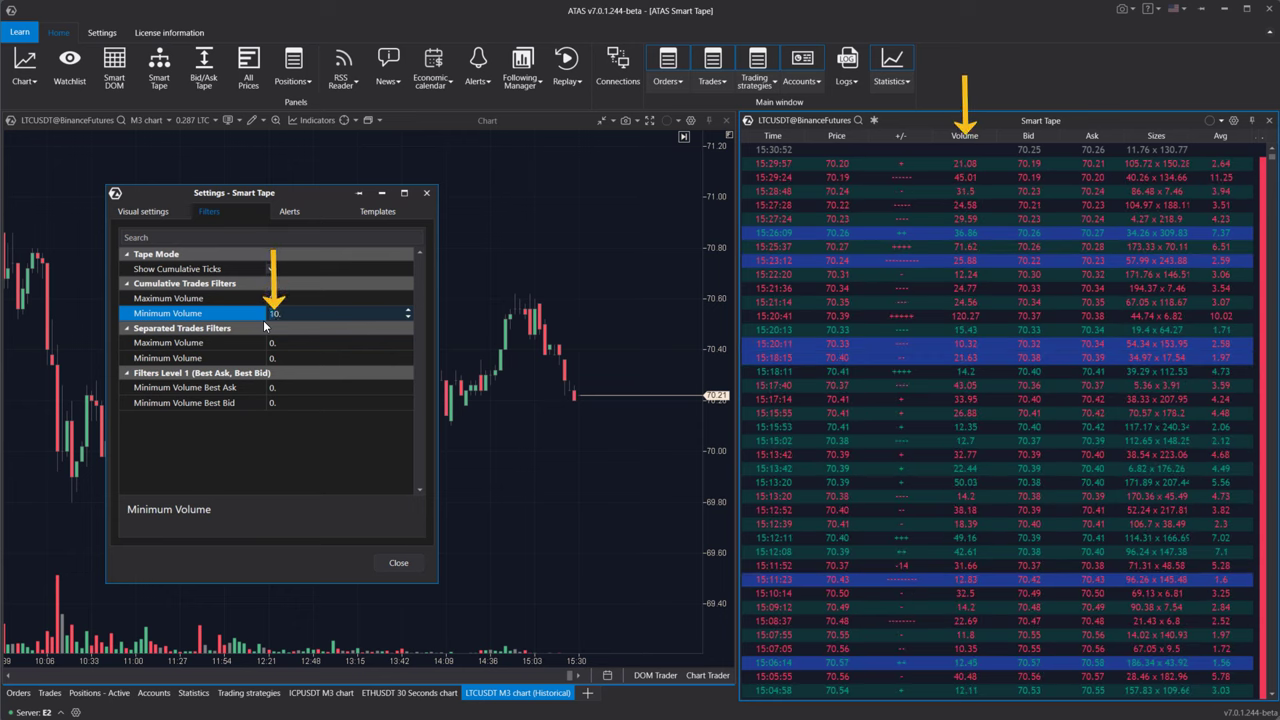
key(BackSpace)
text(2)
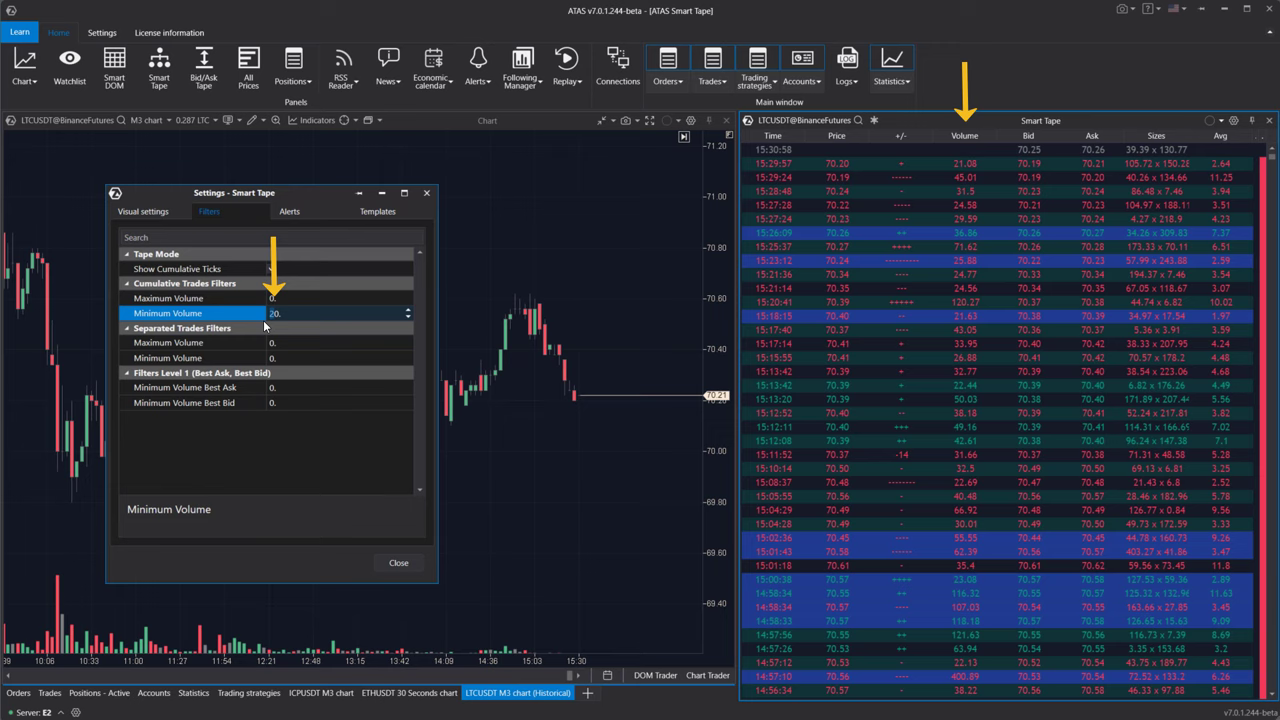
key(BackSpace)
text(3)
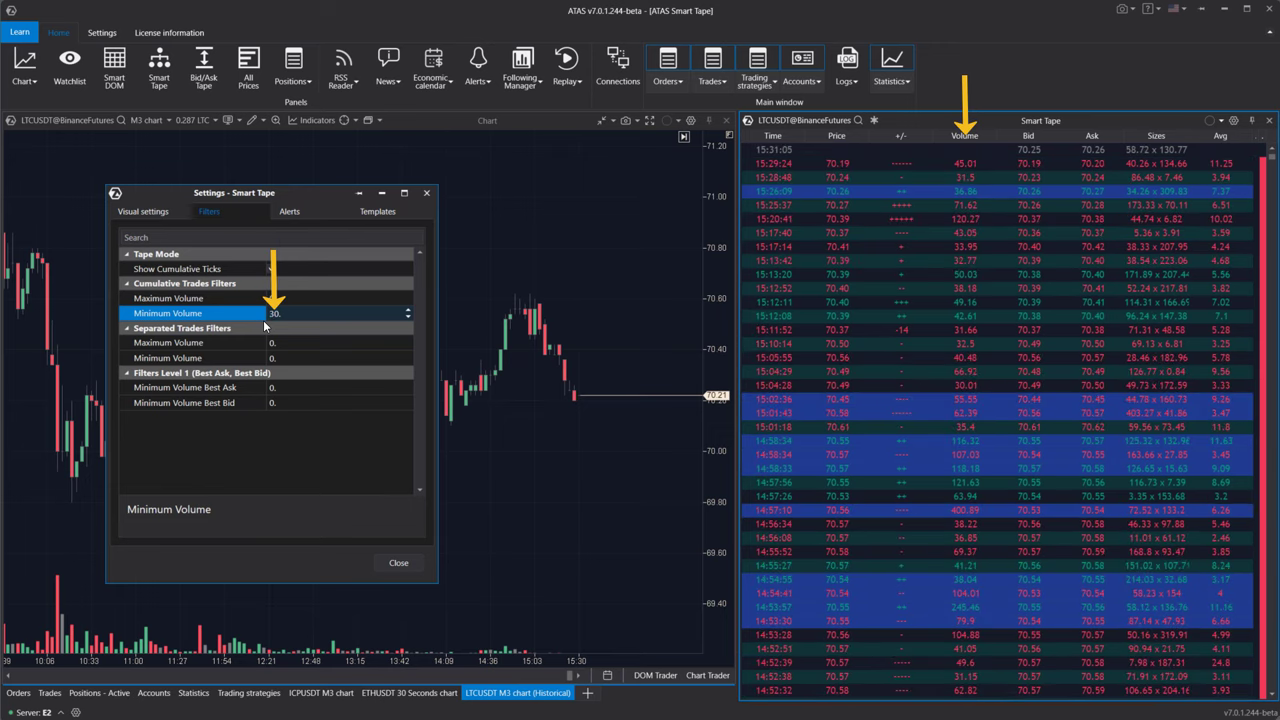
key(BackSpace)
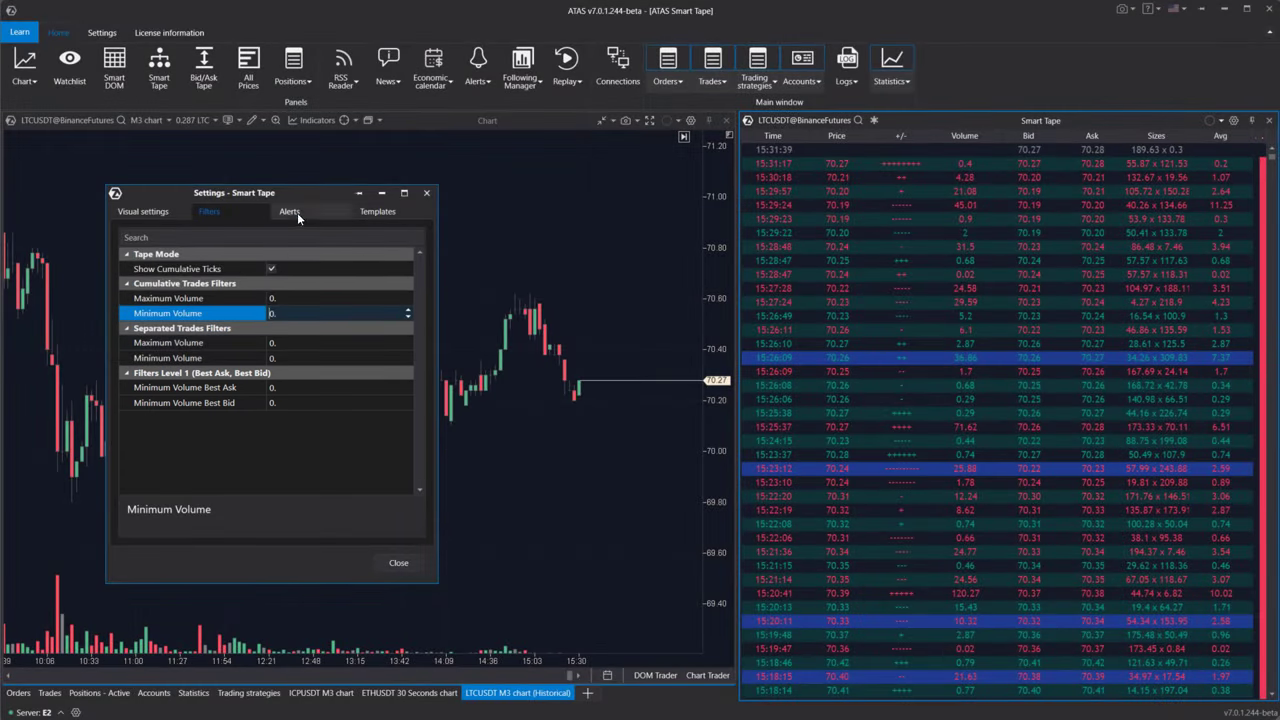
Keep Volume as Filter #1's alert filtration mode, scan the alert filters, then view Templates.
click(298, 212)
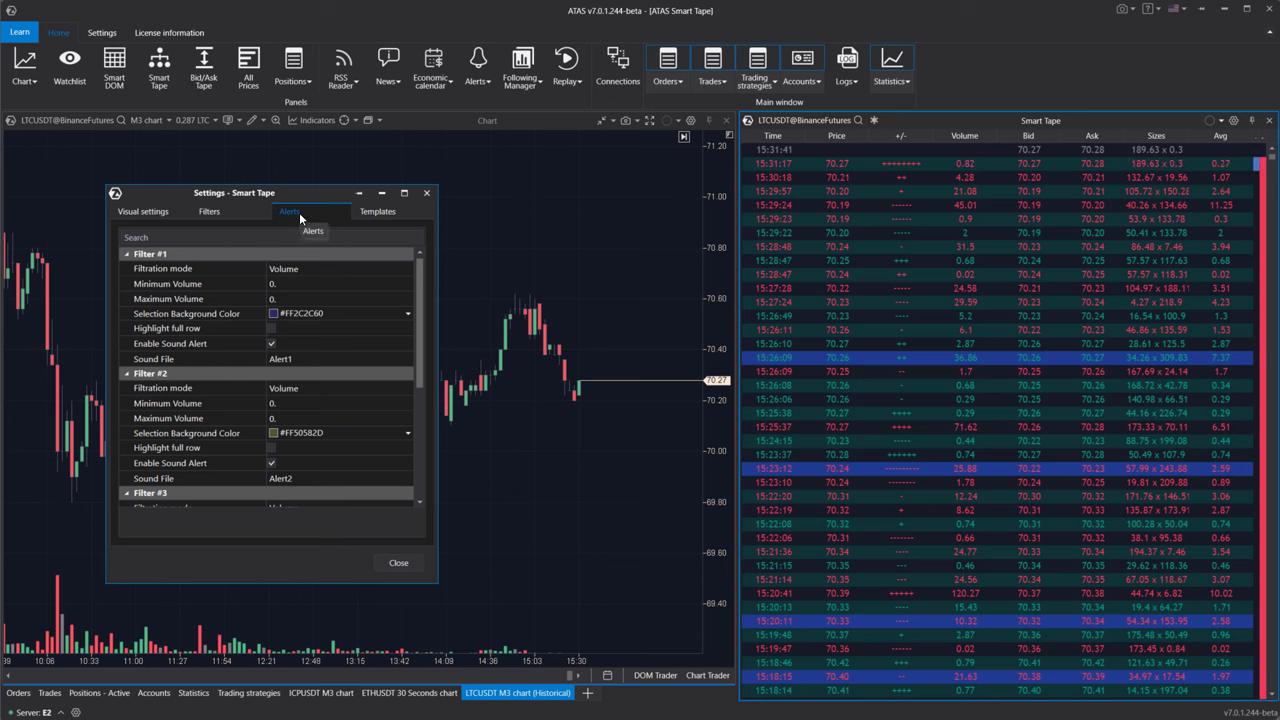
click(330, 267)
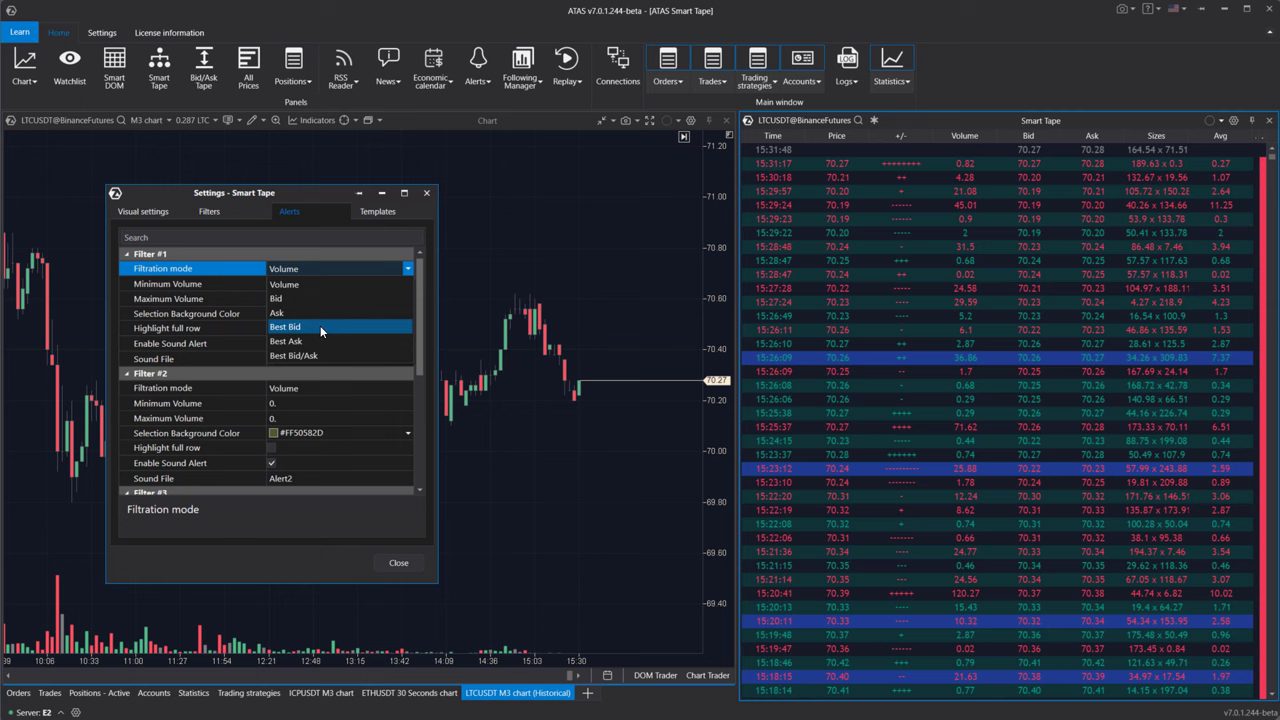
click(400, 272)
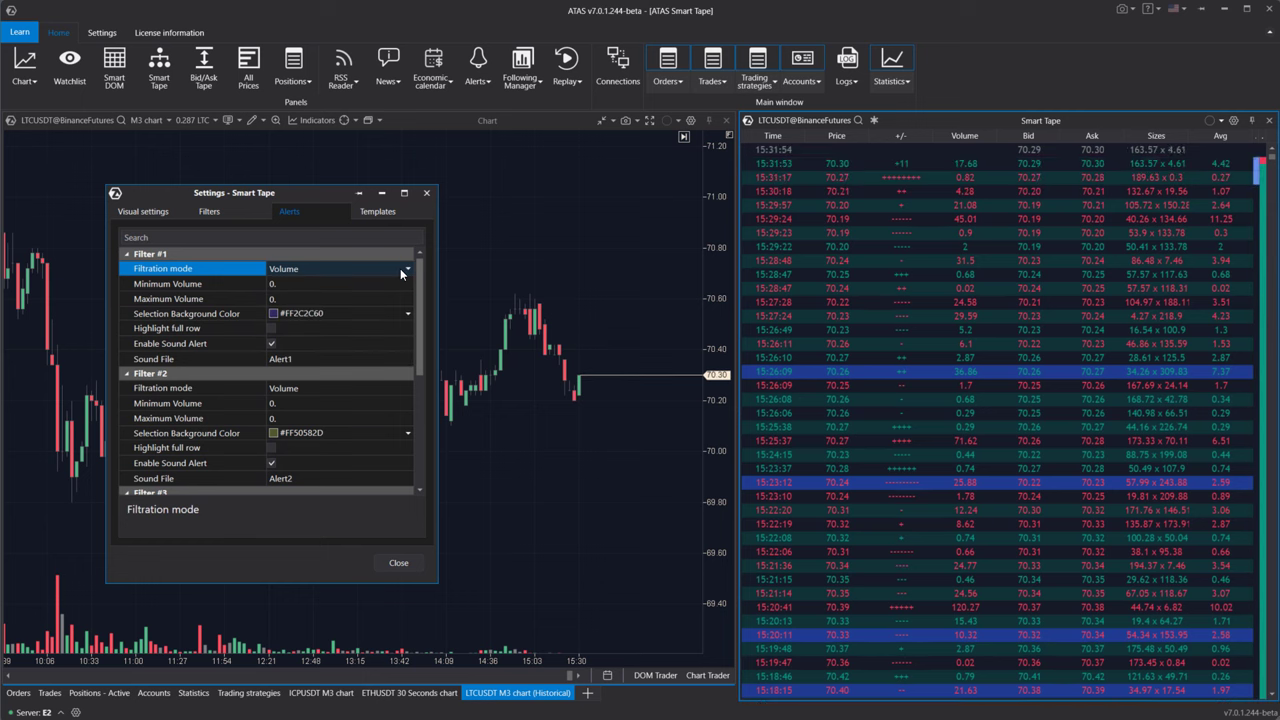
scroll(375, 360, down, 2)
scroll(370, 375, up, 2)
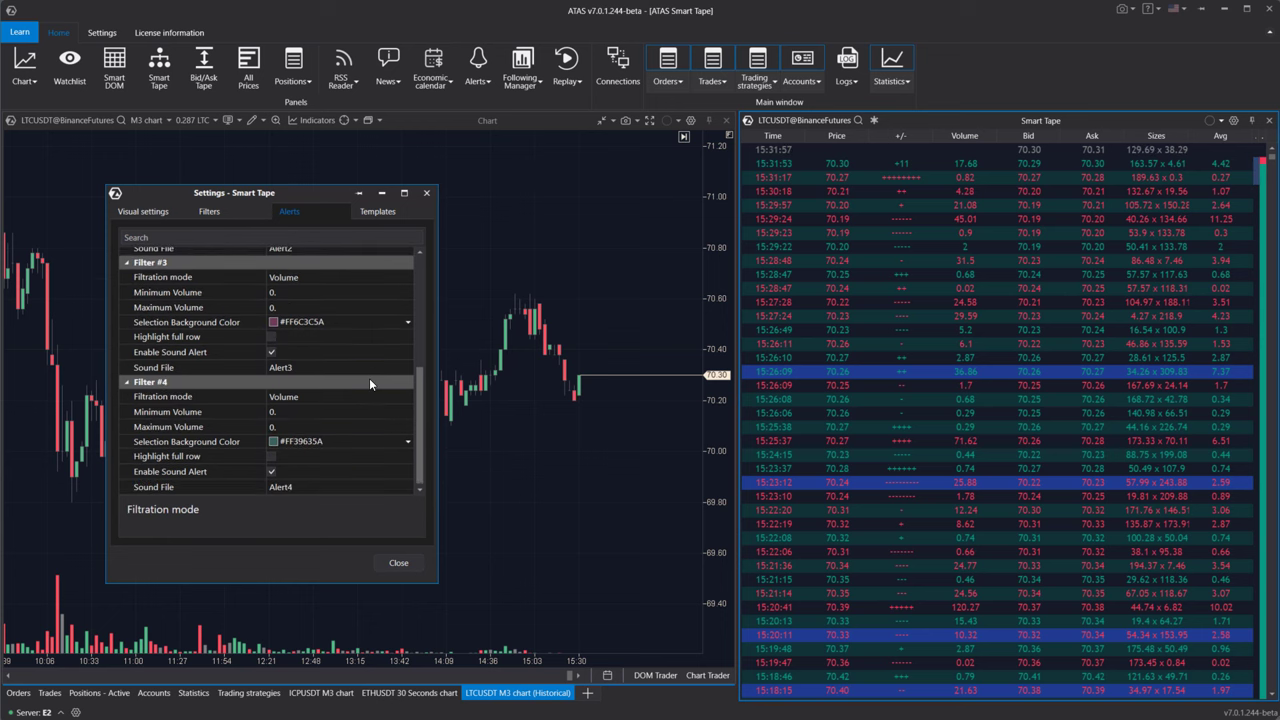
scroll(370, 378, down, 1)
scroll(375, 381, up, 1)
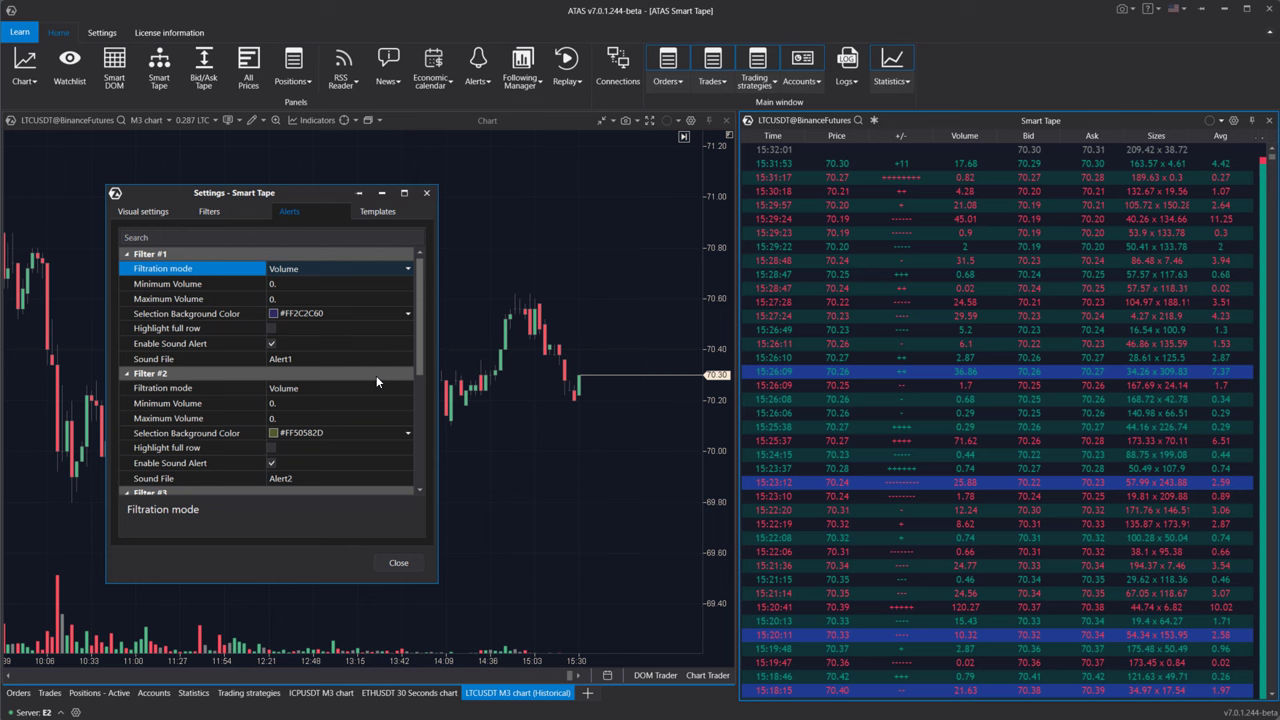
click(396, 219)
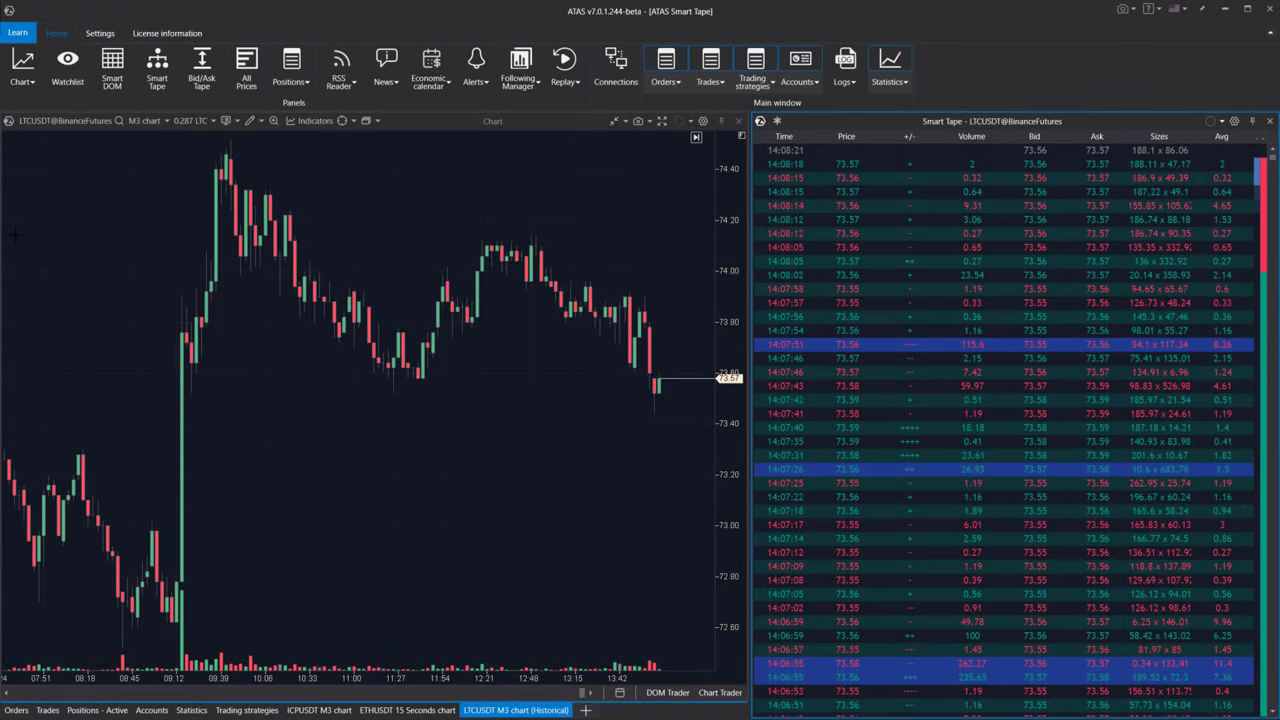
Switch the chart's linked windows to Historical Mode.
right_click(426, 203)
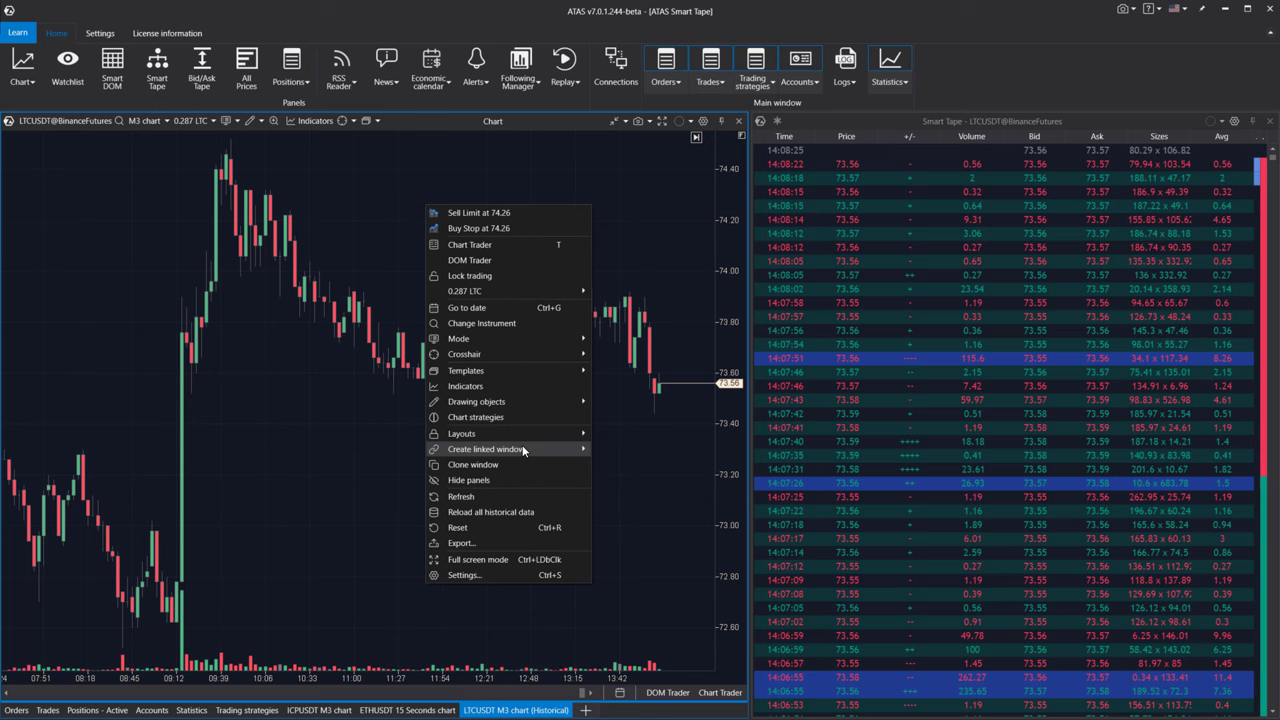
mouse_move(525, 449)
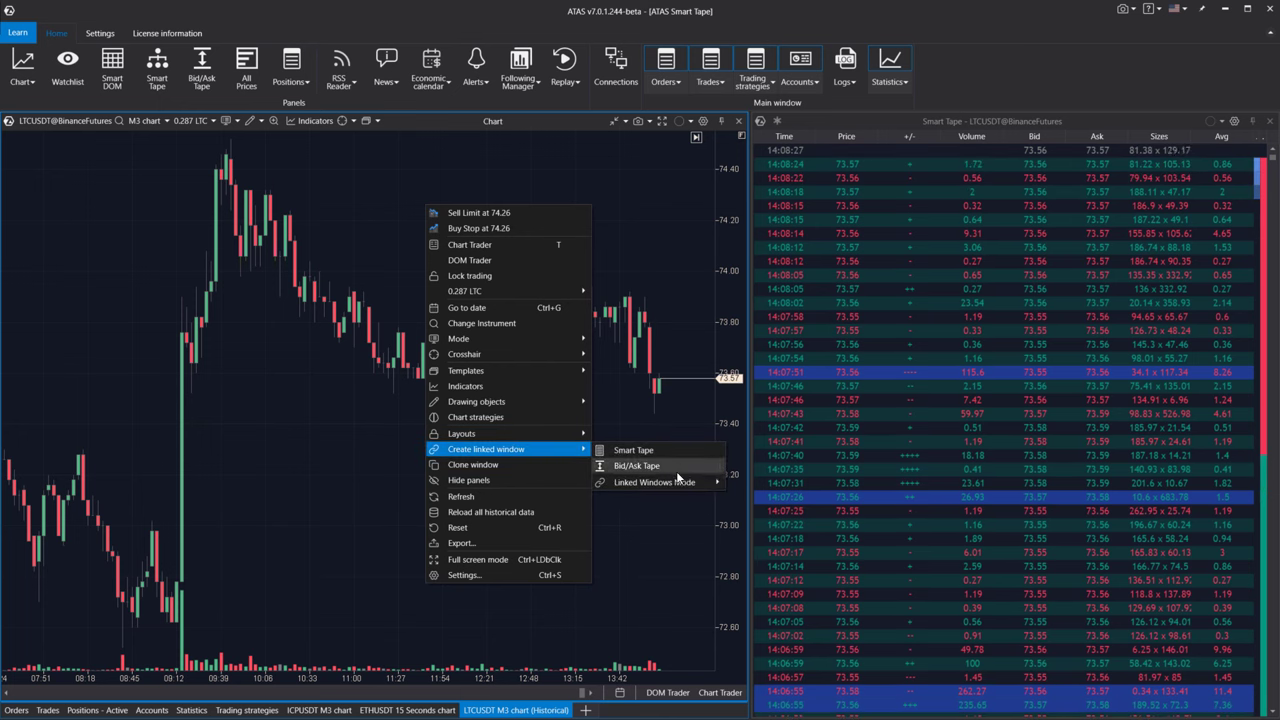
mouse_move(687, 483)
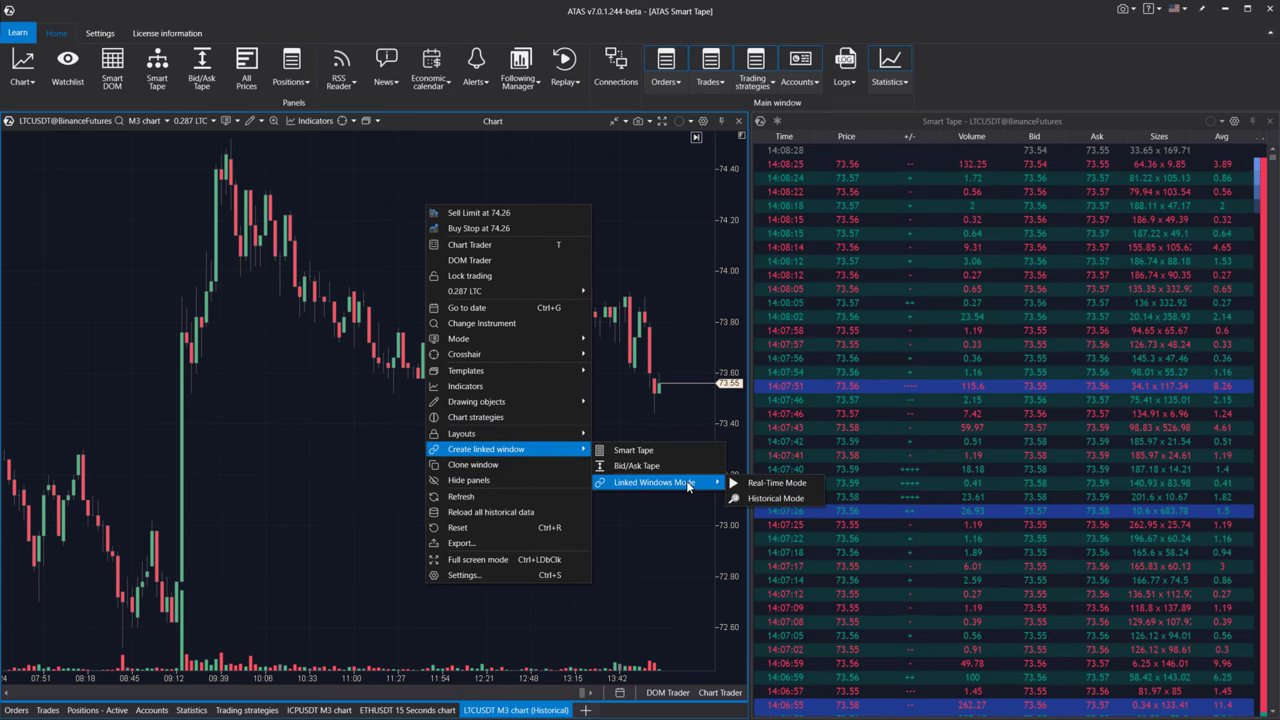
click(765, 499)
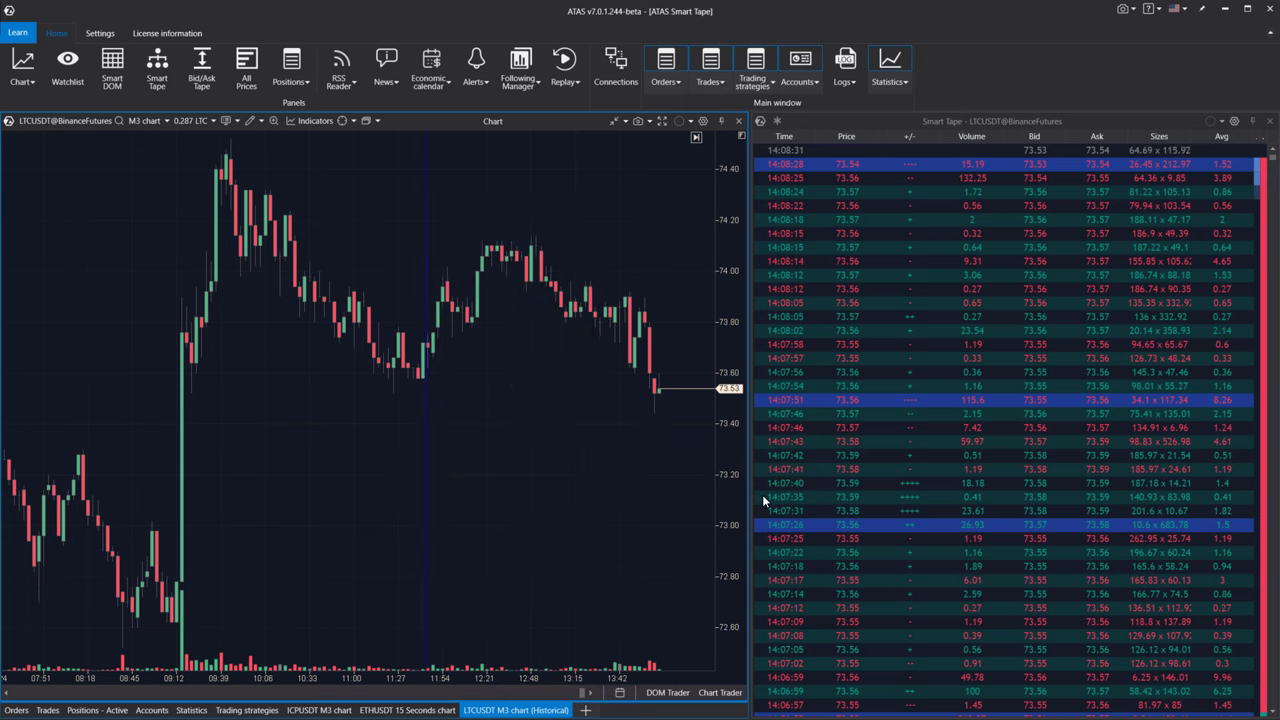
Select the 11:30 candle and scroll through its historical trades in the Smart Tape.
click(400, 394)
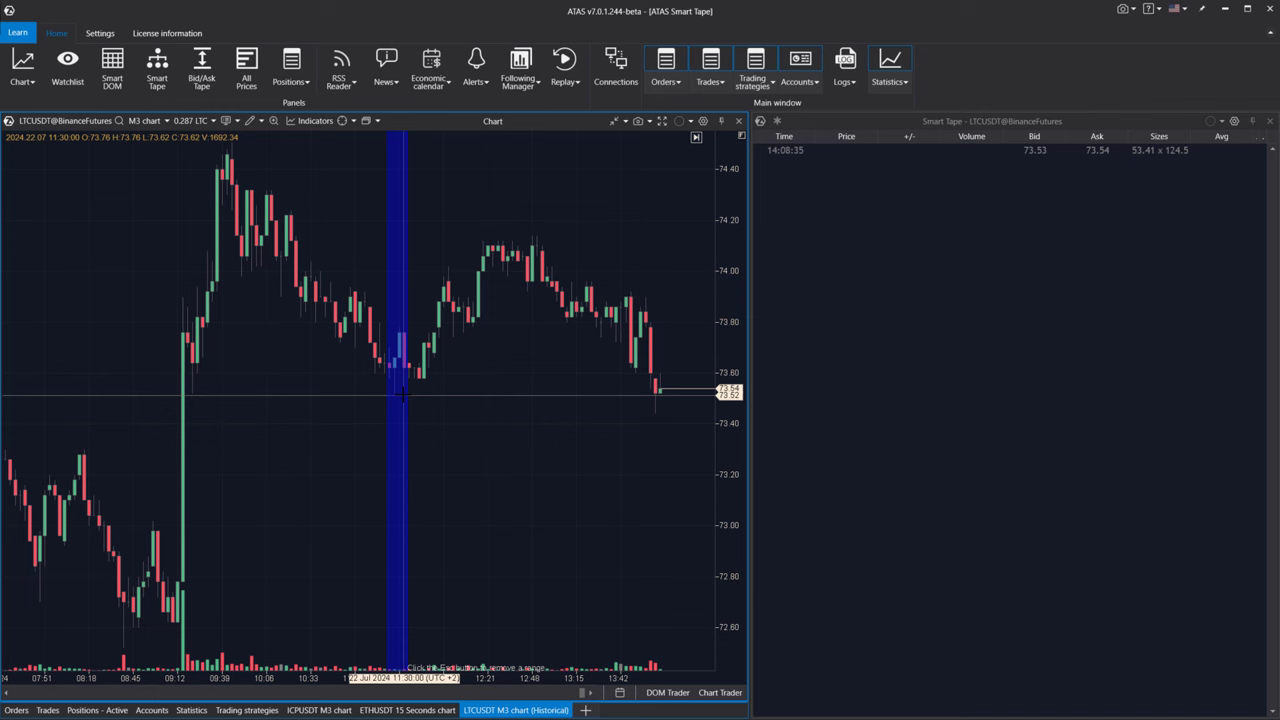
scroll(982, 427, down, 3)
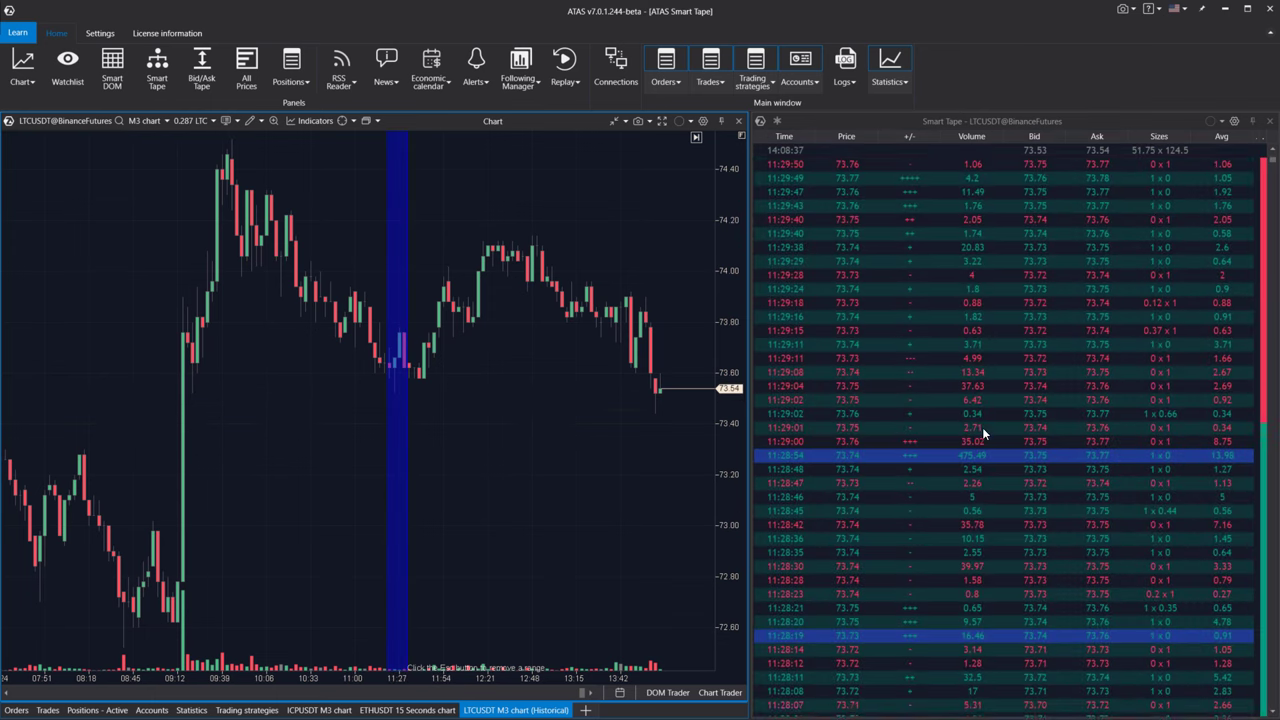
scroll(972, 437, down, 6)
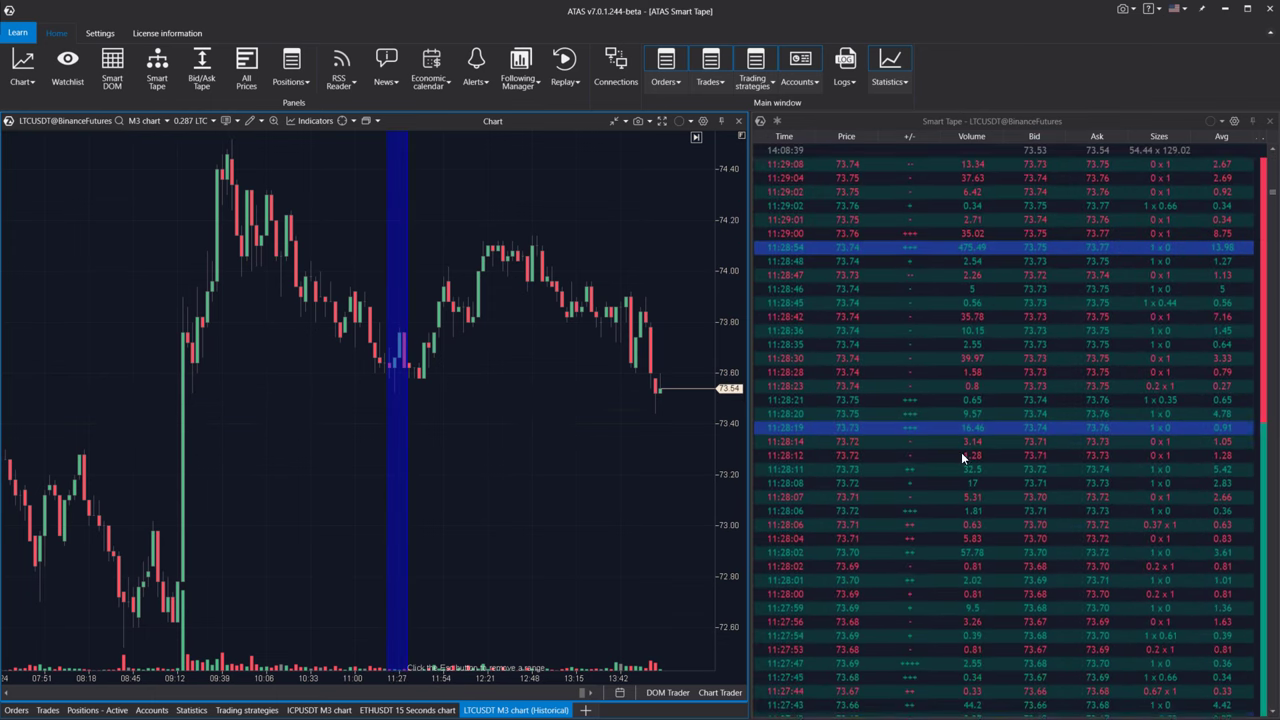
scroll(962, 468, down, 7)
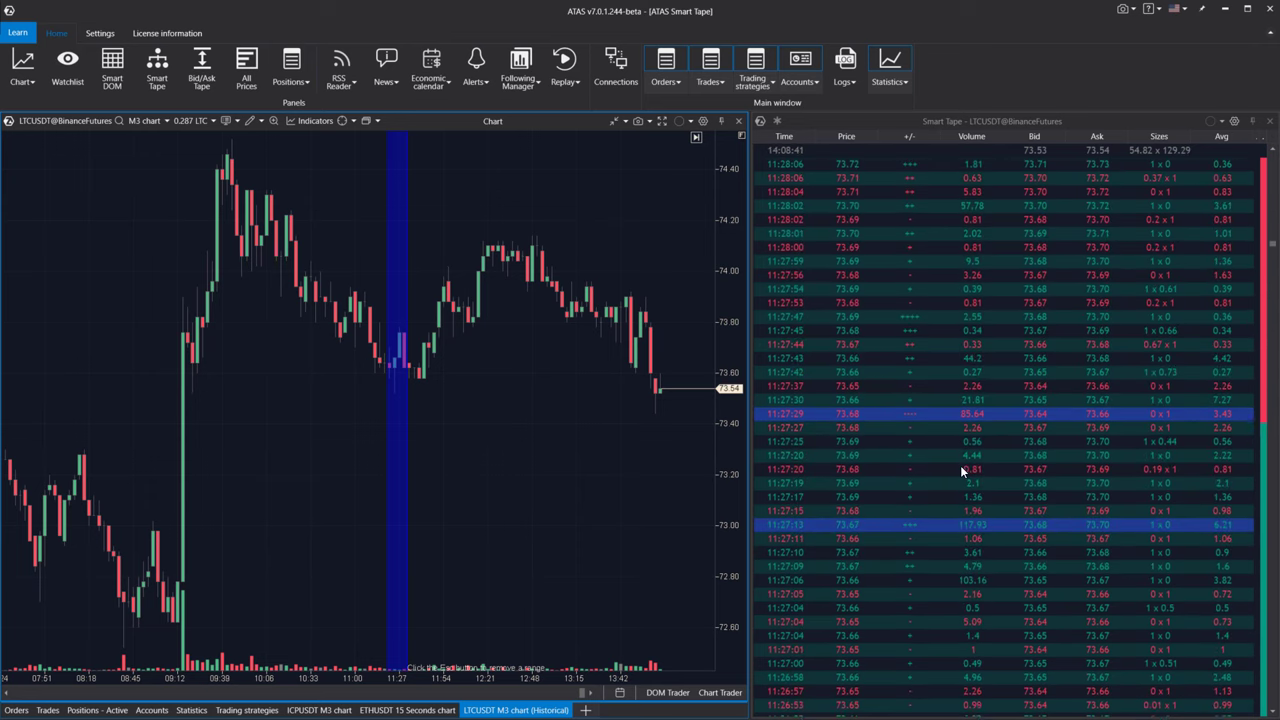